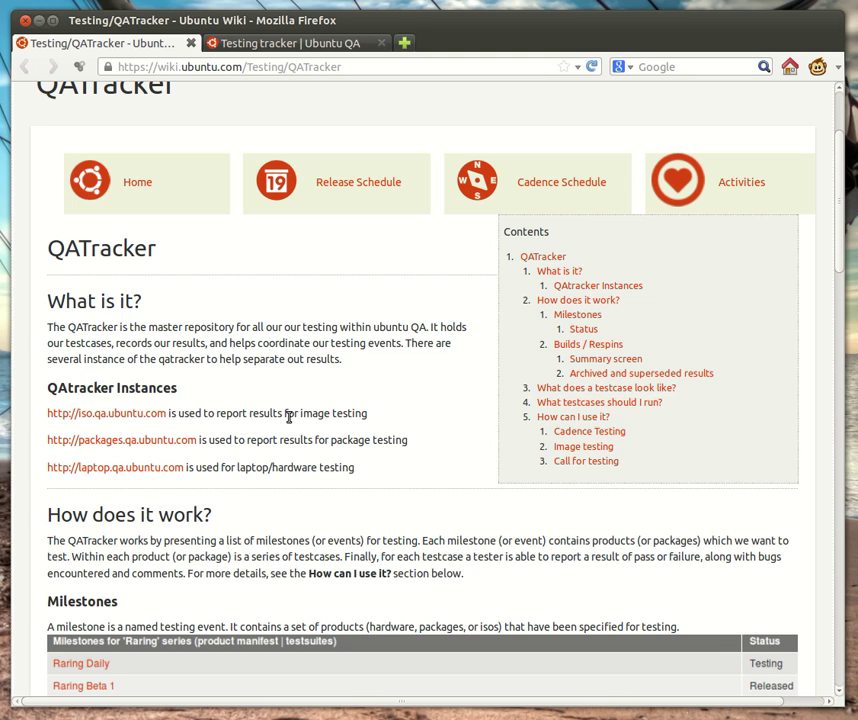
# Step: Highlight the iso, packages and laptop tracker lines under QAtracker Instances on the wiki page, one after another
pyautogui.tripleClick(290, 417)
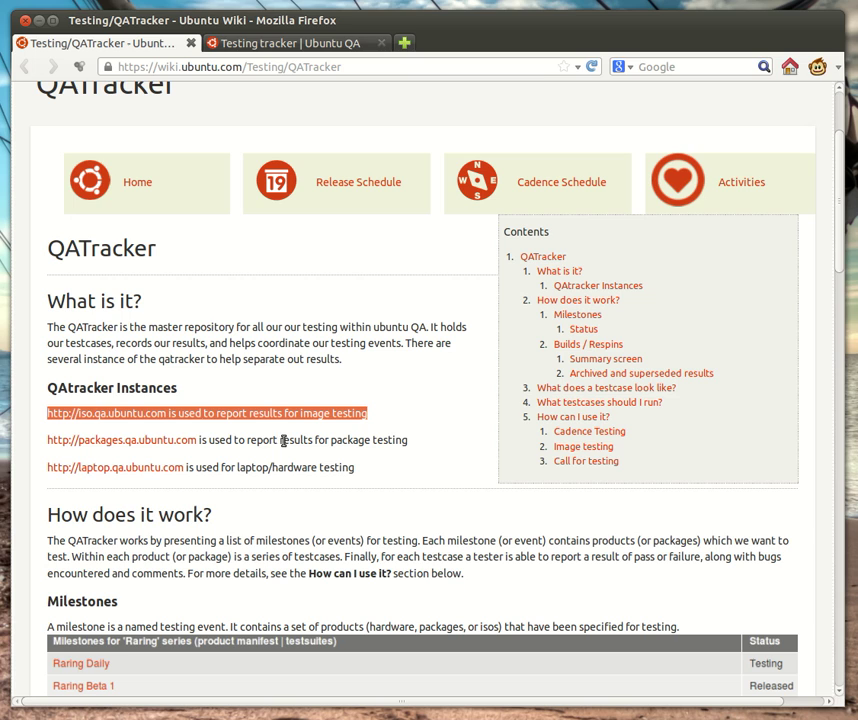
pyautogui.click(269, 440)
pyautogui.tripleClick(269, 440)
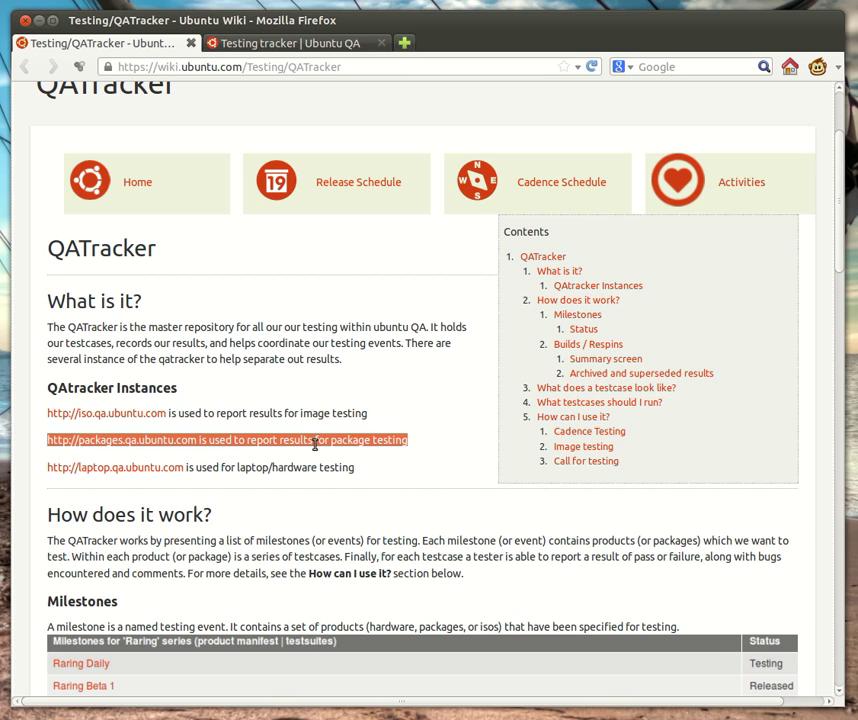
pyautogui.click(315, 444)
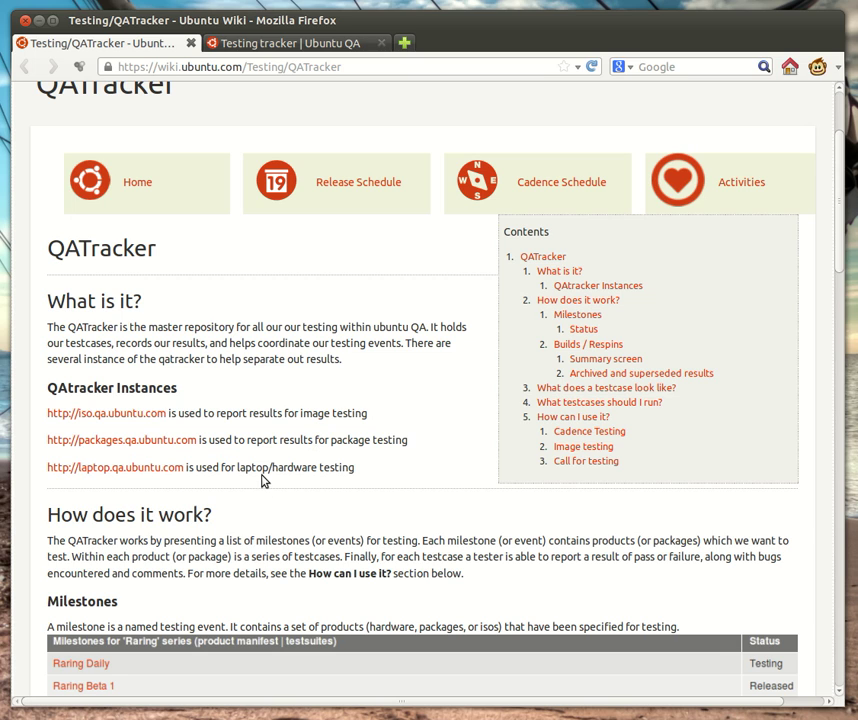
pyautogui.moveTo(266, 471); pyautogui.dragTo(268, 472)
pyautogui.tripleClick(270, 471)
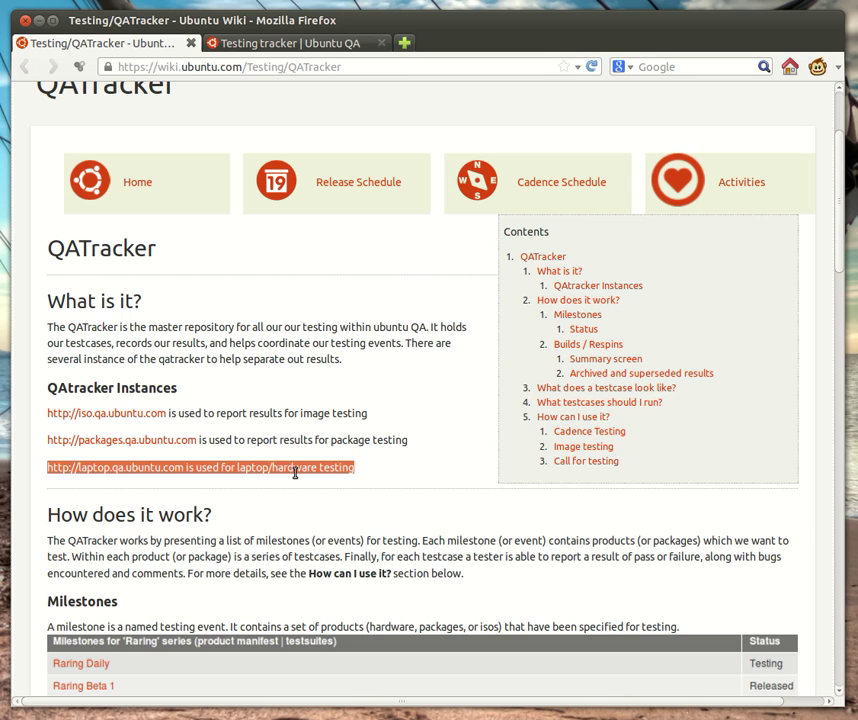
pyautogui.click(295, 472)
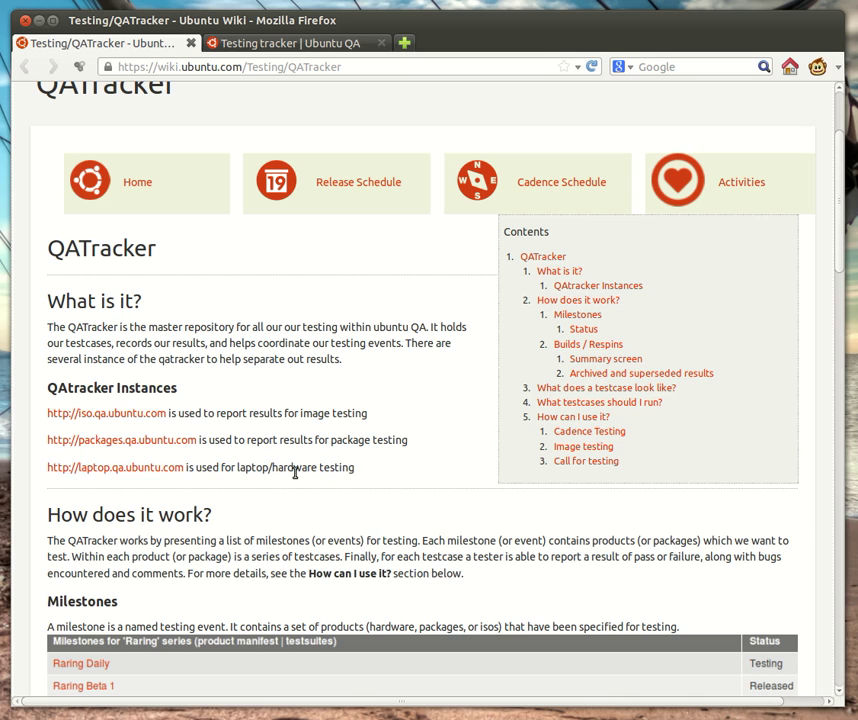
# Step: Switch to the Ubuntu Package Testing tracker page and bring its list of milestones into view
pyautogui.click(247, 46)
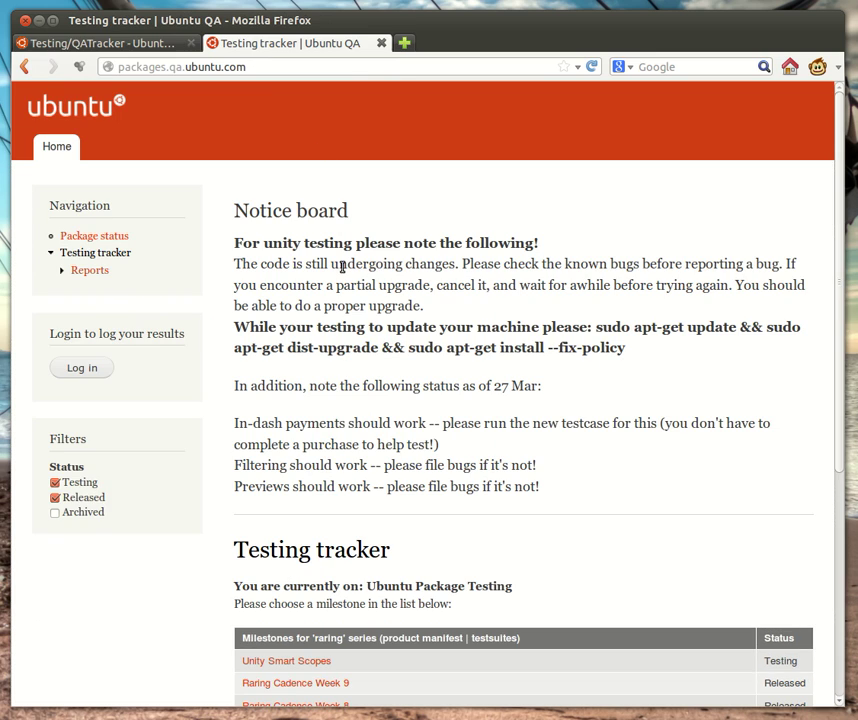
pyautogui.scroll(-1, 340, 303)
pyautogui.scroll(-3, 340, 303)
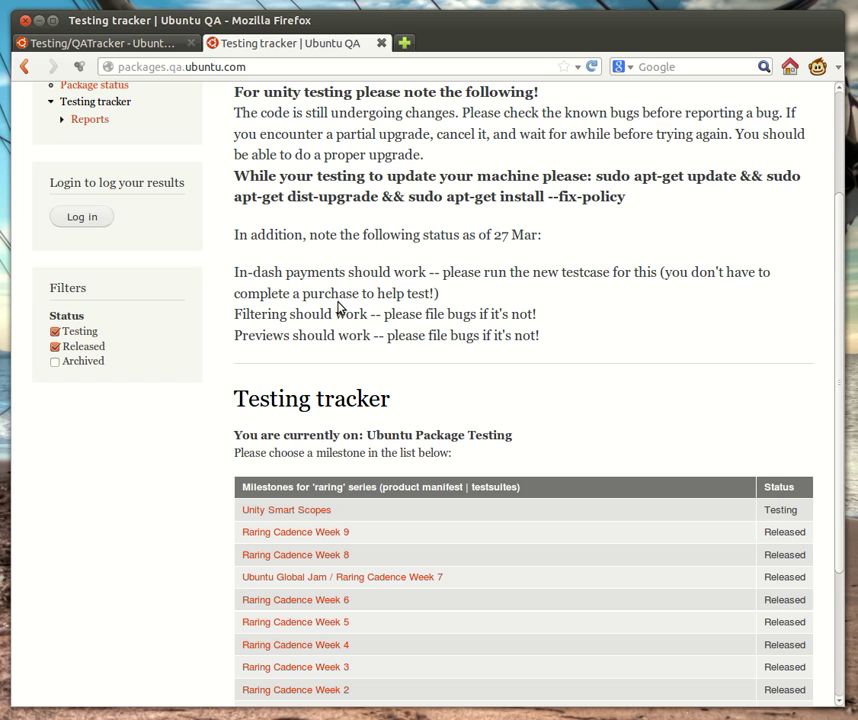
pyautogui.scroll(-4, 340, 360)
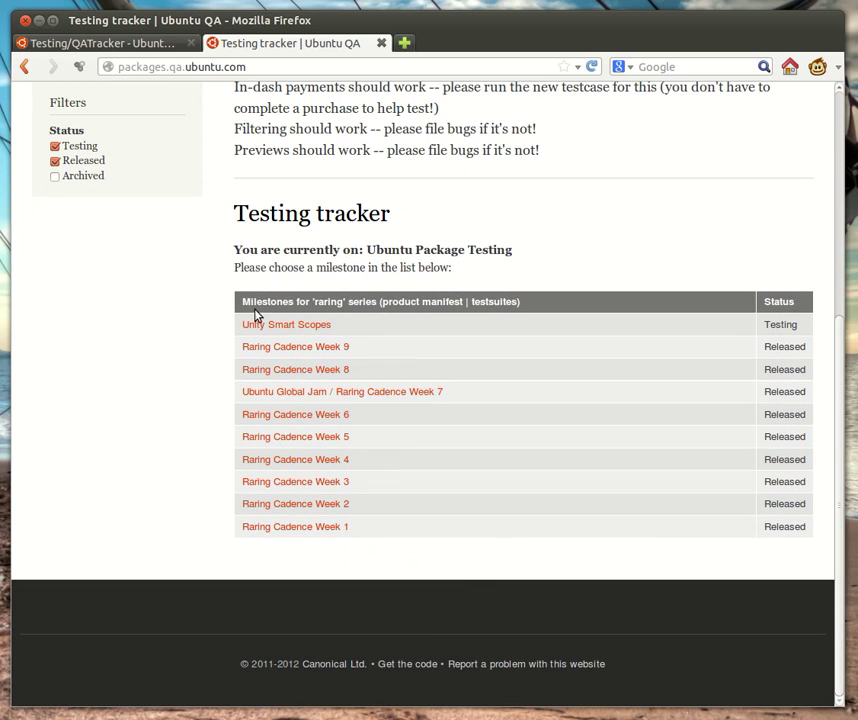
# Step: Highlight the raring series name in the milestones heading and the status of the Unity Smart Scopes milestone
pyautogui.moveTo(392, 300); pyautogui.dragTo(242, 301)
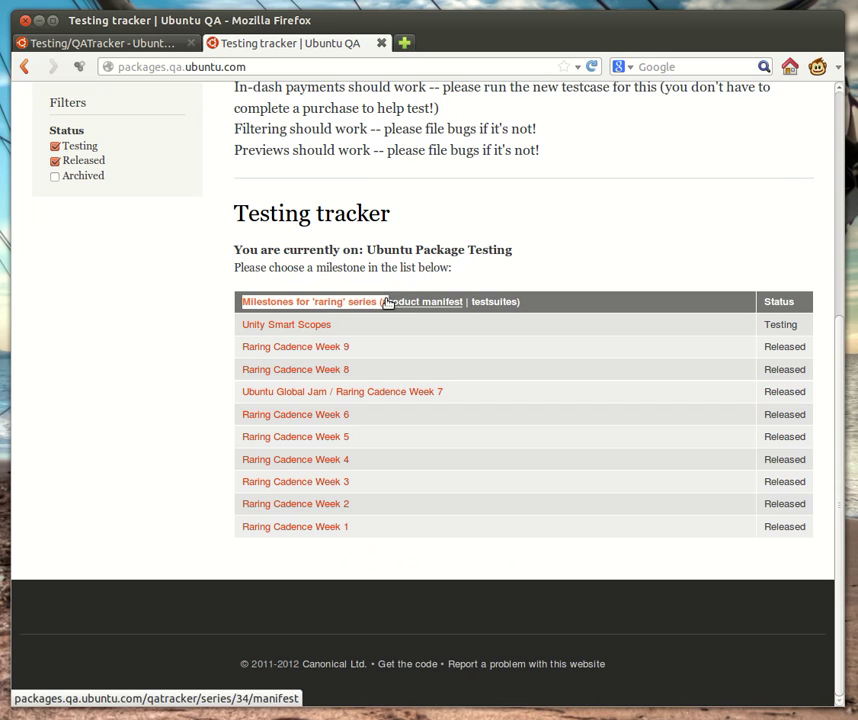
pyautogui.doubleClick(335, 301)
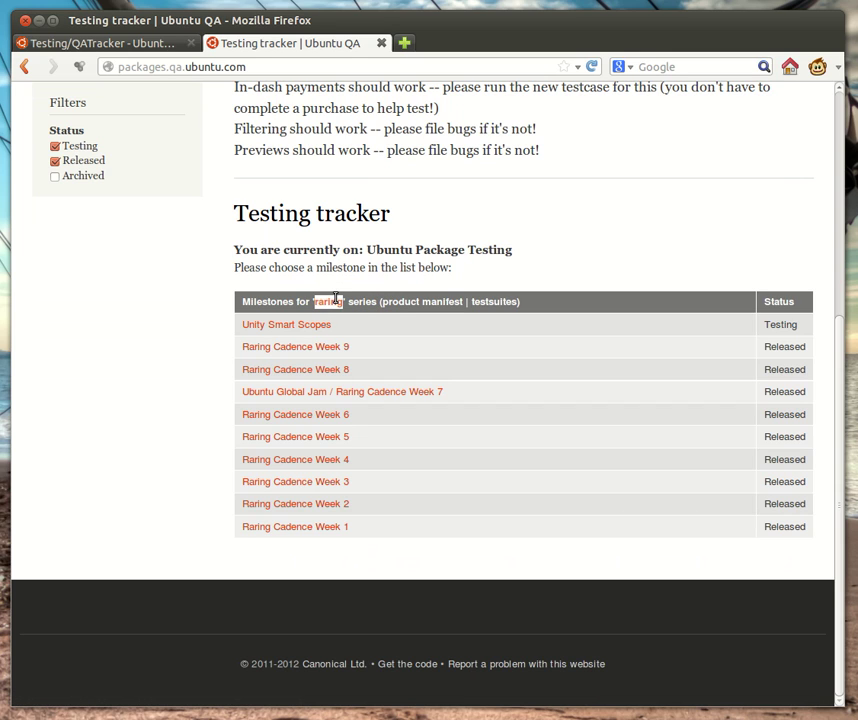
pyautogui.click(335, 301)
pyautogui.scroll(1, 645, 473)
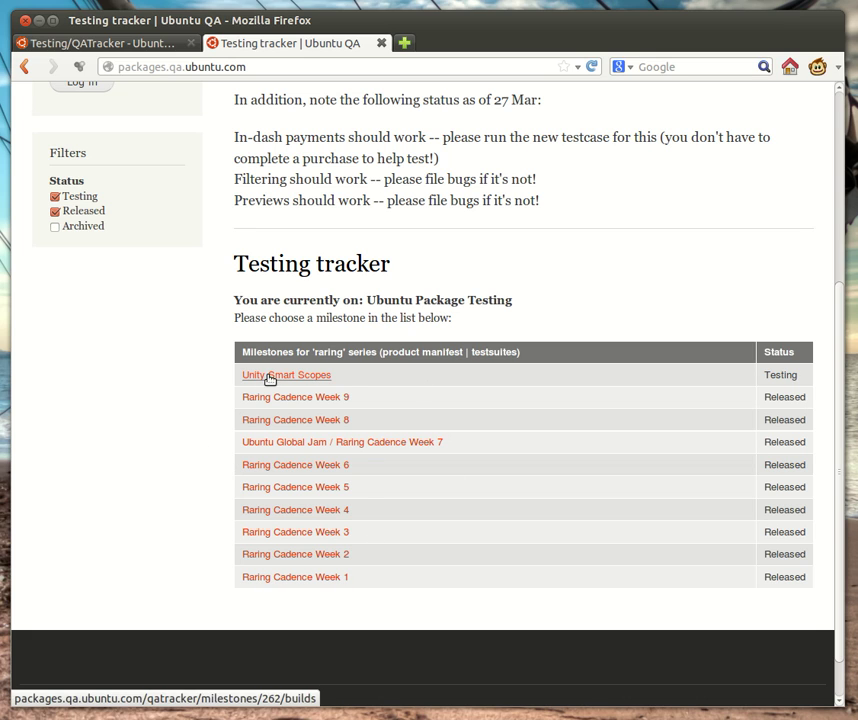
pyautogui.doubleClick(767, 375)
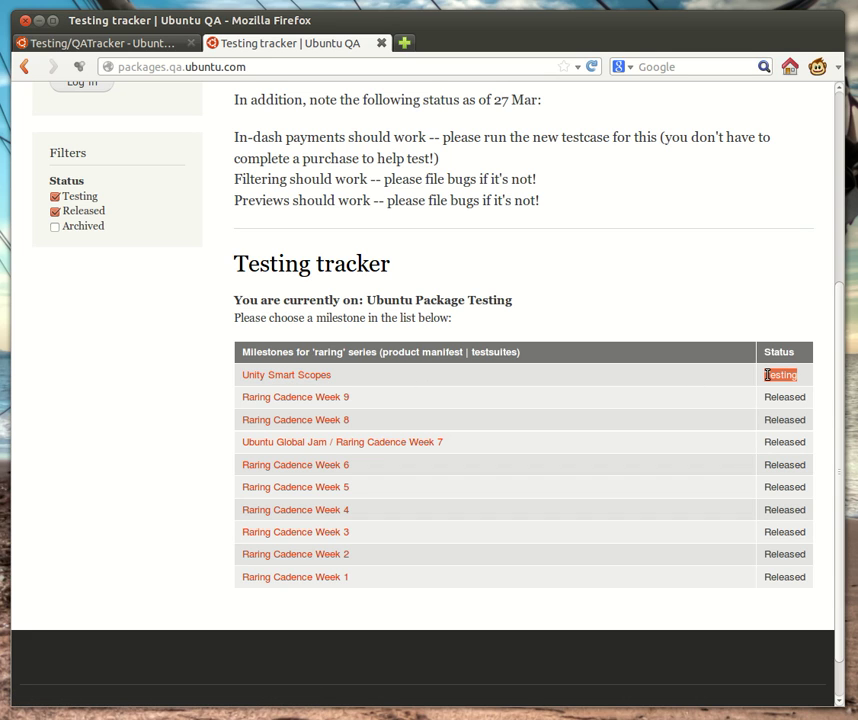
pyautogui.click(383, 379)
# Step: Include archived milestones in the list, highlight the quantal and precise series names, and hide the archived milestones again
pyautogui.click(55, 227)
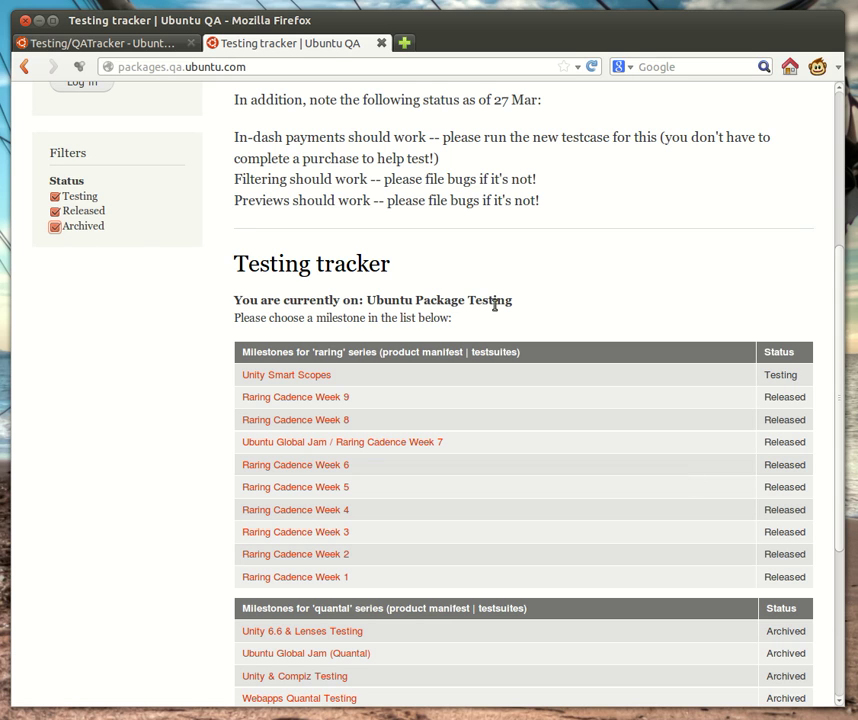
pyautogui.scroll(-5, 492, 300)
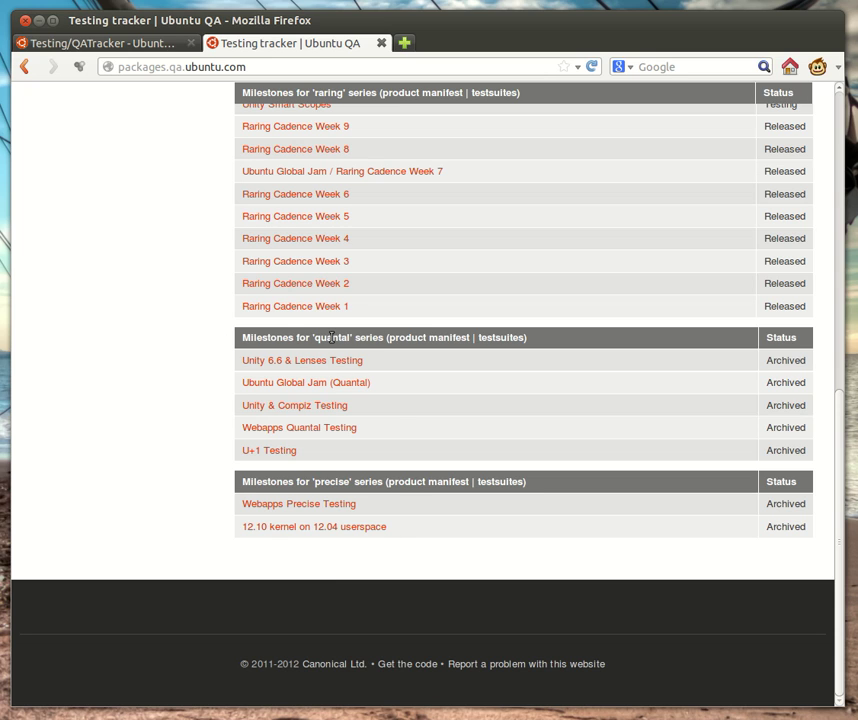
pyautogui.doubleClick(331, 337)
pyautogui.doubleClick(333, 484)
pyautogui.click(71, 439)
pyautogui.scroll(1, 82, 553)
pyautogui.scroll(4, 82, 553)
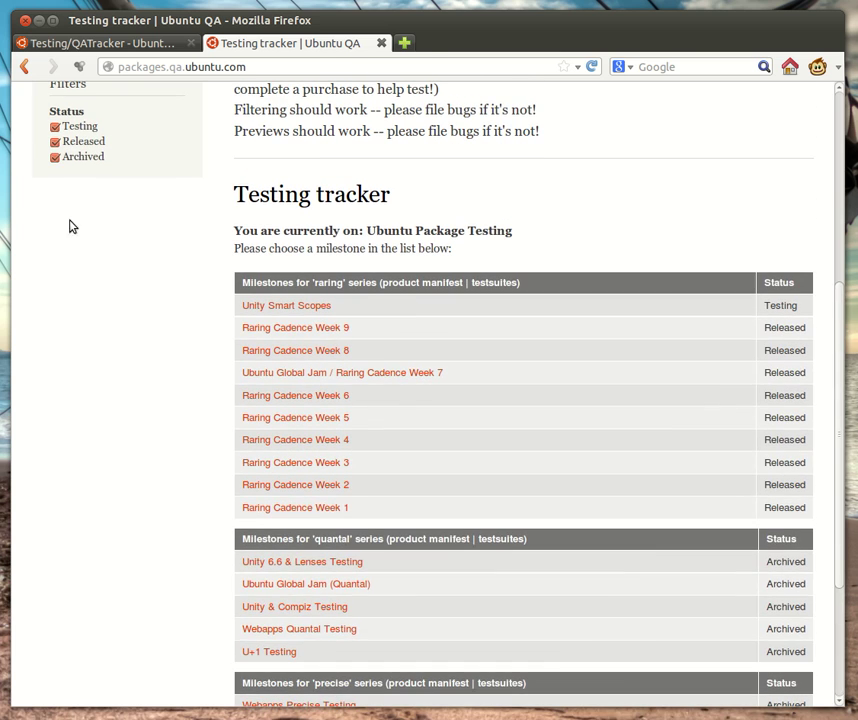
pyautogui.click(55, 158)
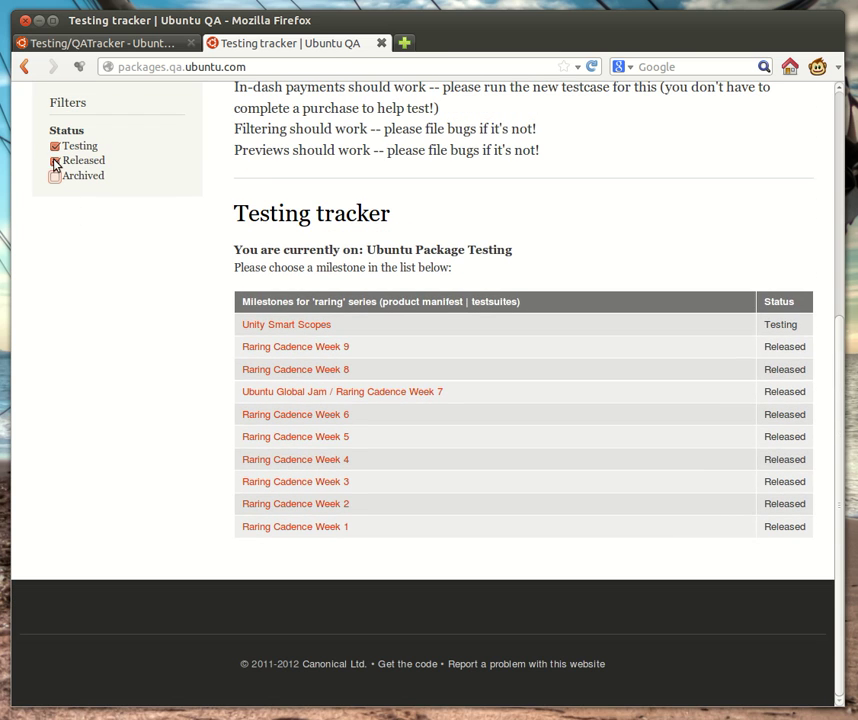
# Step: Open the Unity Smart Scopes milestone and bring its builds table into view
pyautogui.click(288, 328)
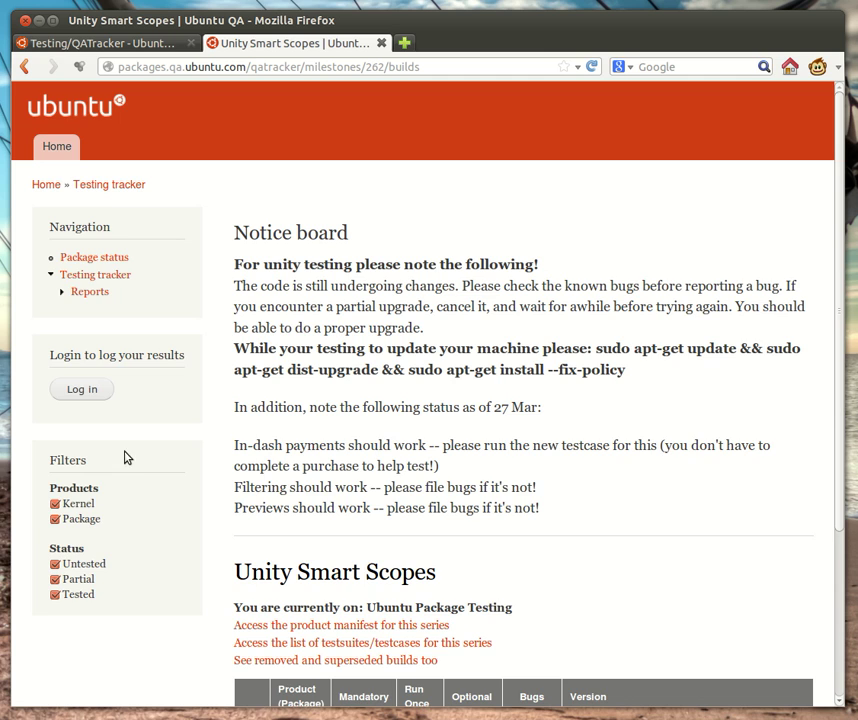
pyautogui.scroll(-3, 338, 465)
pyautogui.scroll(-3, 300, 462)
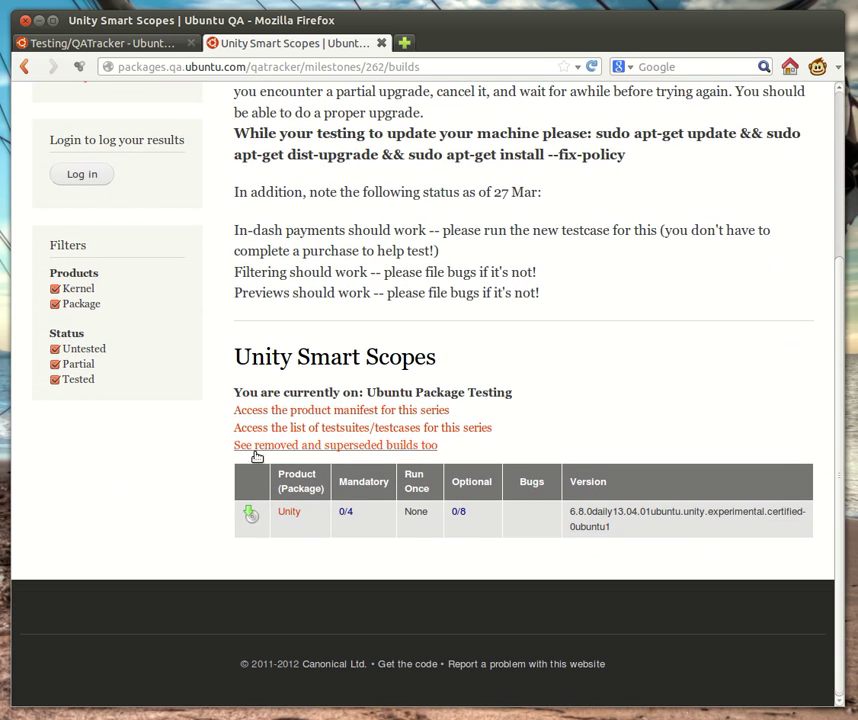
# Step: Open the download information for the Unity build and highlight the command that adds the unity team ppa
pyautogui.click(253, 515)
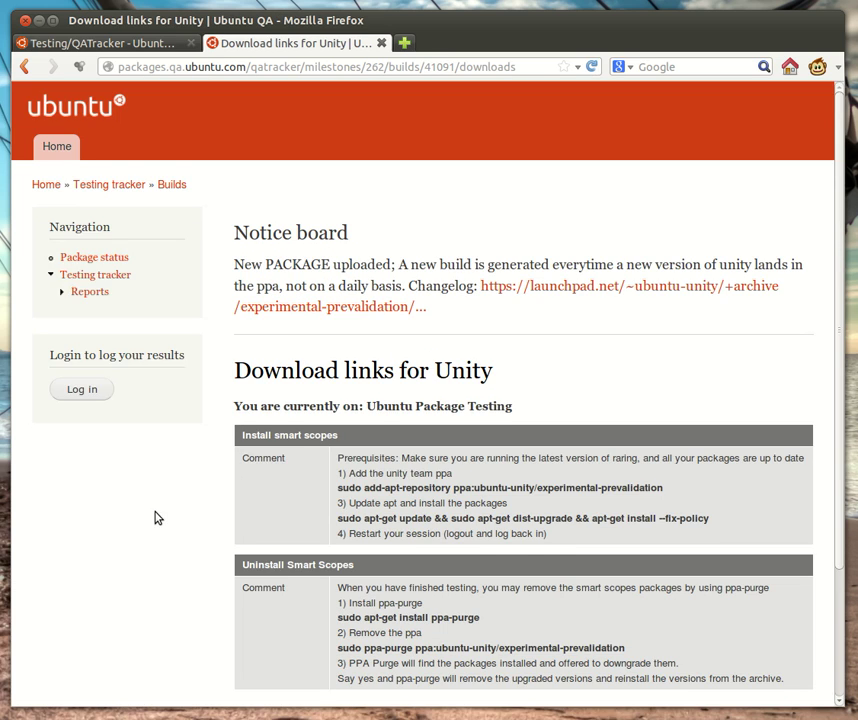
pyautogui.scroll(-3, 150, 515)
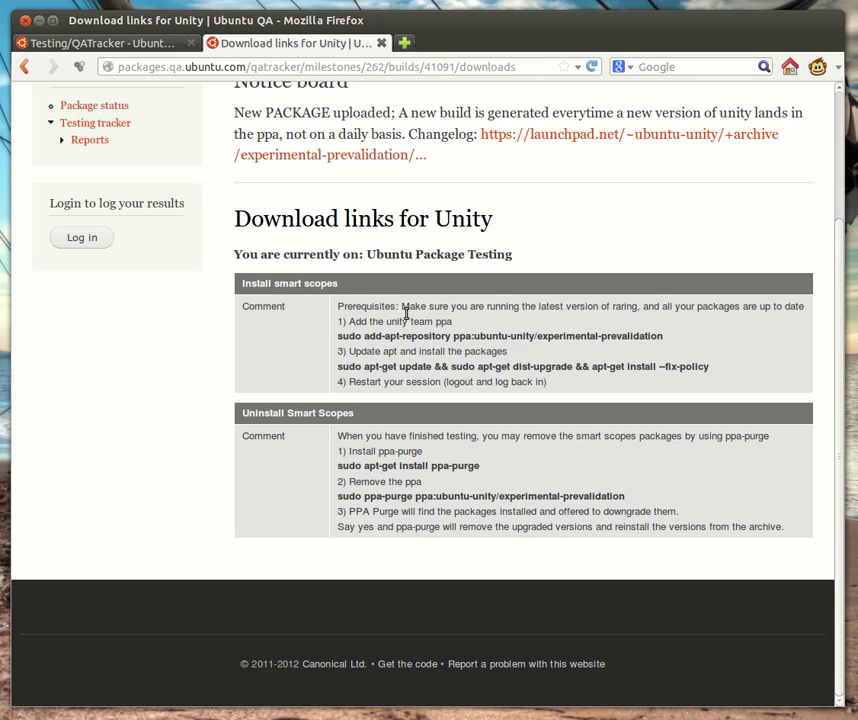
pyautogui.moveTo(364, 336); pyautogui.dragTo(192, 412)
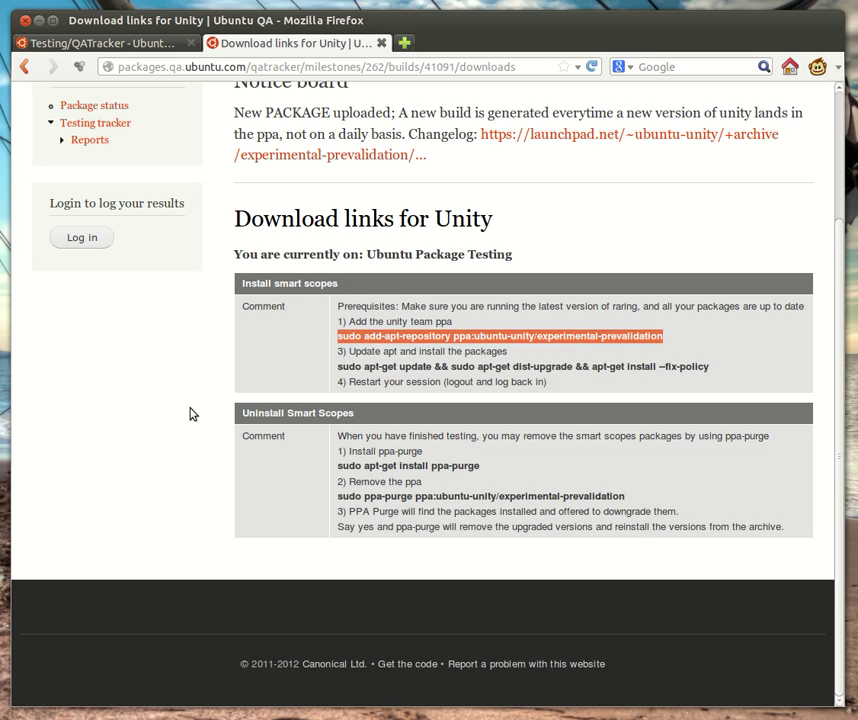
pyautogui.click(343, 463)
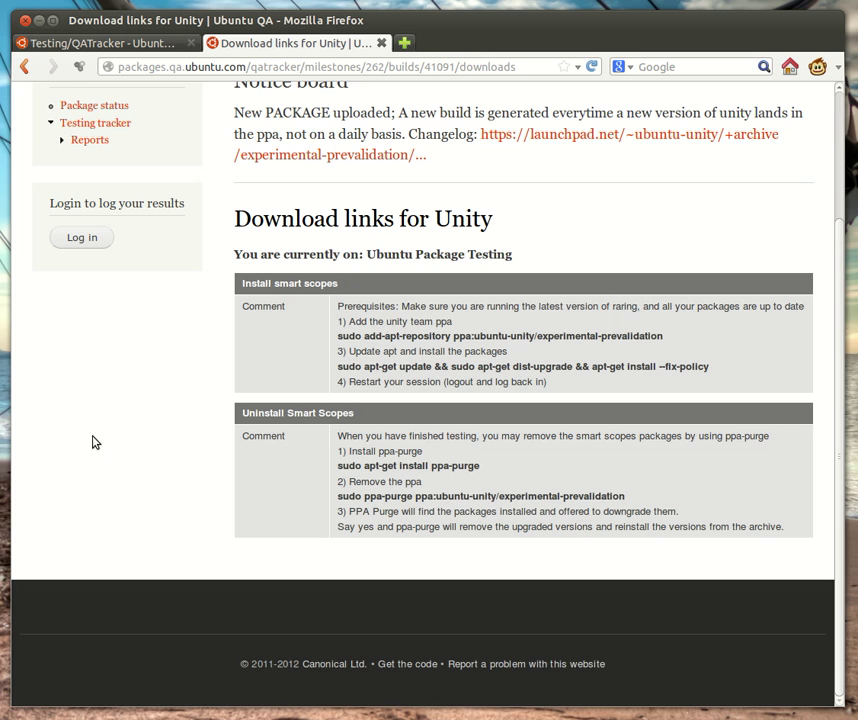
pyautogui.scroll(2, 193, 437)
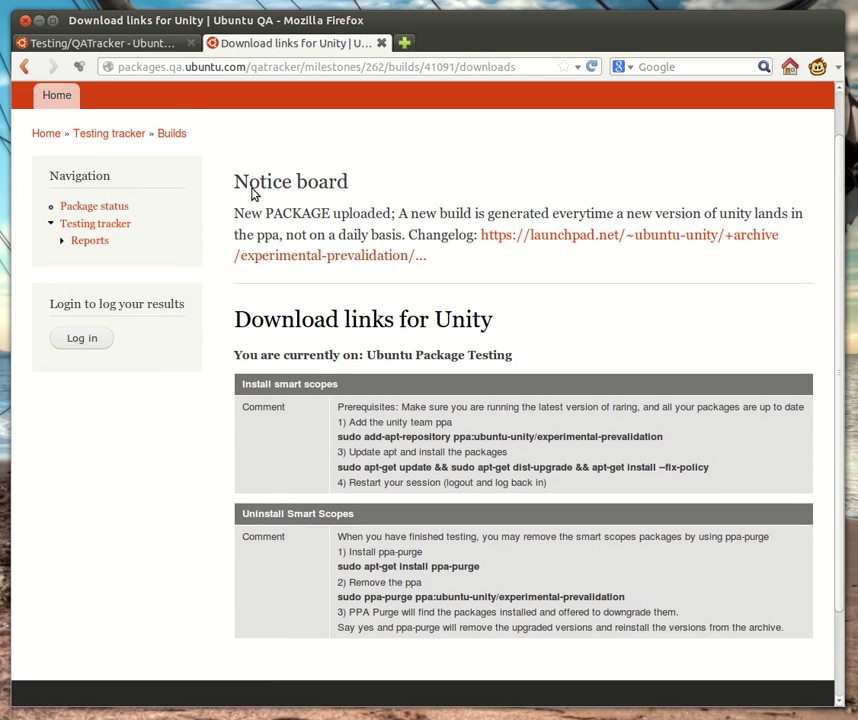
# Step: Return to the Unity Smart Scopes builds and examine the Unity row's product, Run Once and Version entries
pyautogui.click(24, 66)
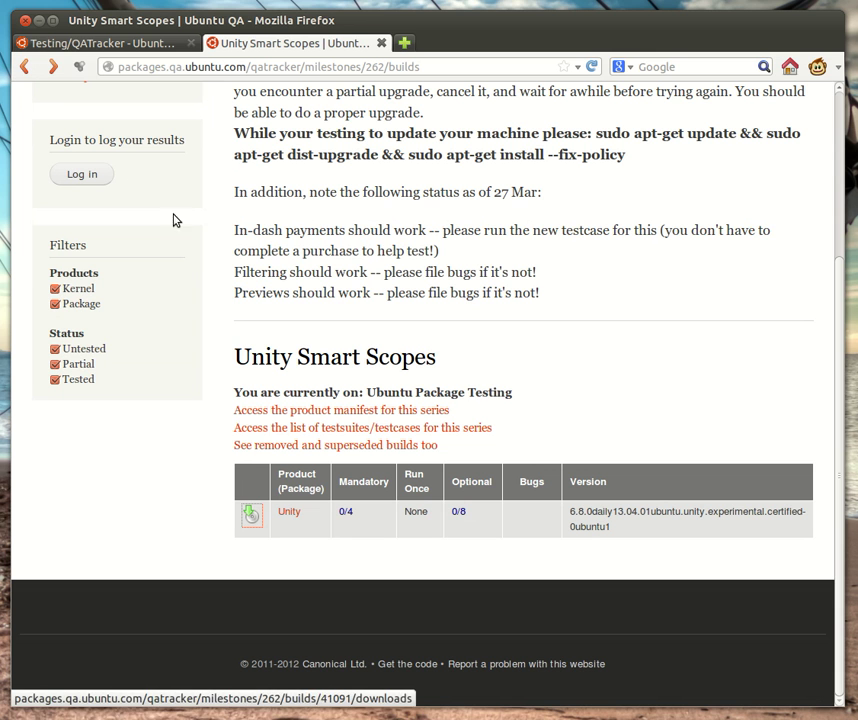
pyautogui.click(291, 514)
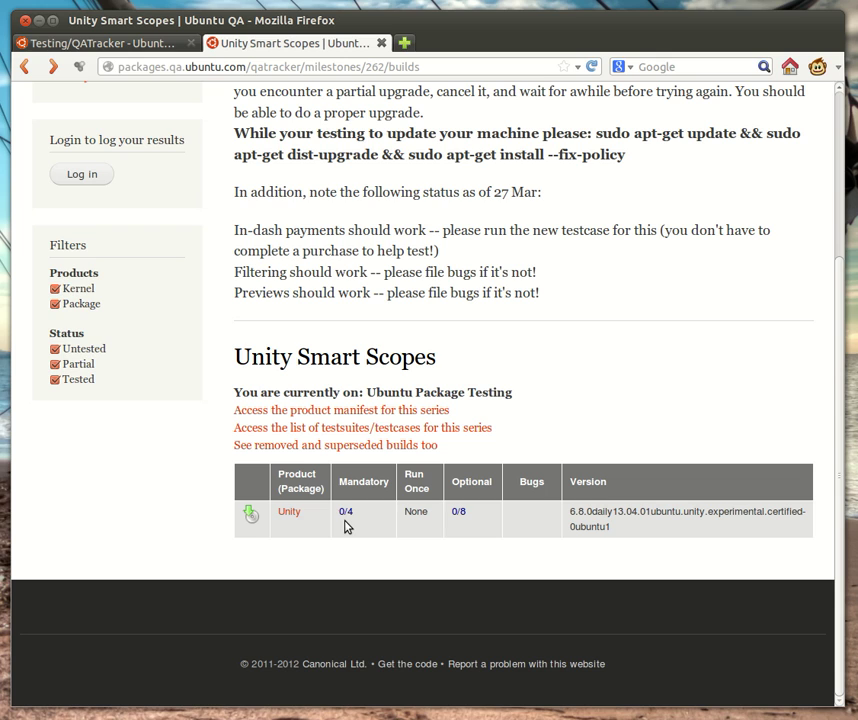
pyautogui.doubleClick(413, 512)
pyautogui.click(411, 528)
pyautogui.moveTo(638, 532); pyautogui.dragTo(550, 525)
pyautogui.click(634, 527)
pyautogui.moveTo(626, 534); pyautogui.dragTo(562, 517)
pyautogui.click(596, 542)
pyautogui.doubleClick(419, 512)
pyautogui.click(420, 535)
# Step: Show the removed and superseded builds of Unity Smart Scopes as well and look through the full build history
pyautogui.click(317, 448)
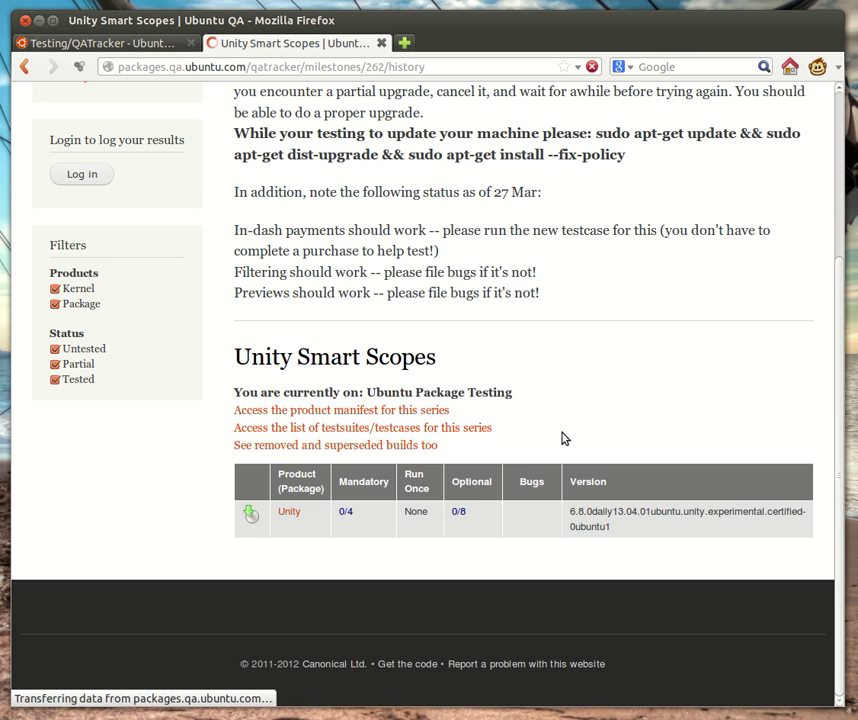
pyautogui.scroll(-8, 561, 438)
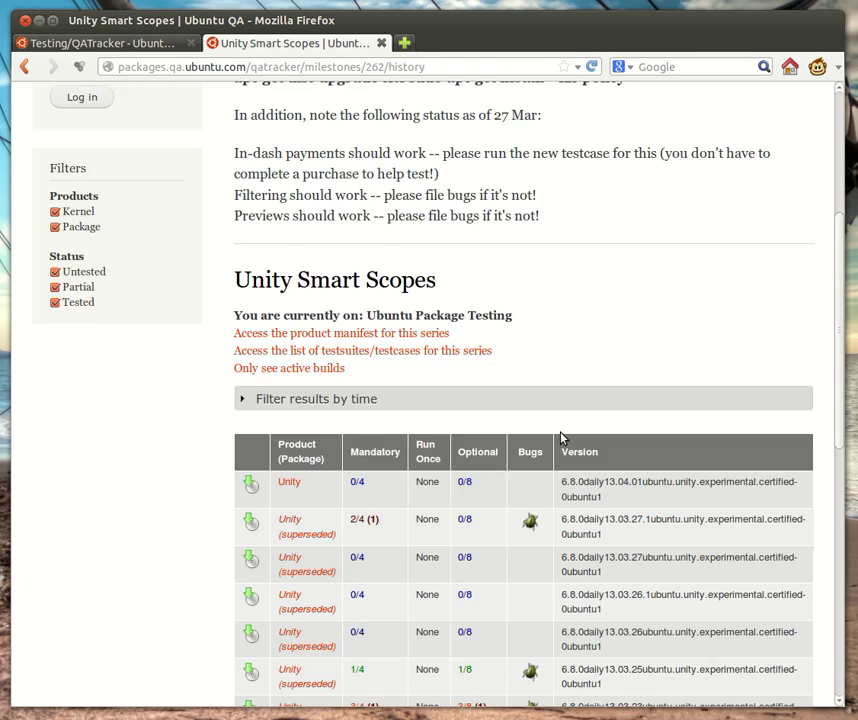
pyautogui.scroll(-1, 561, 438)
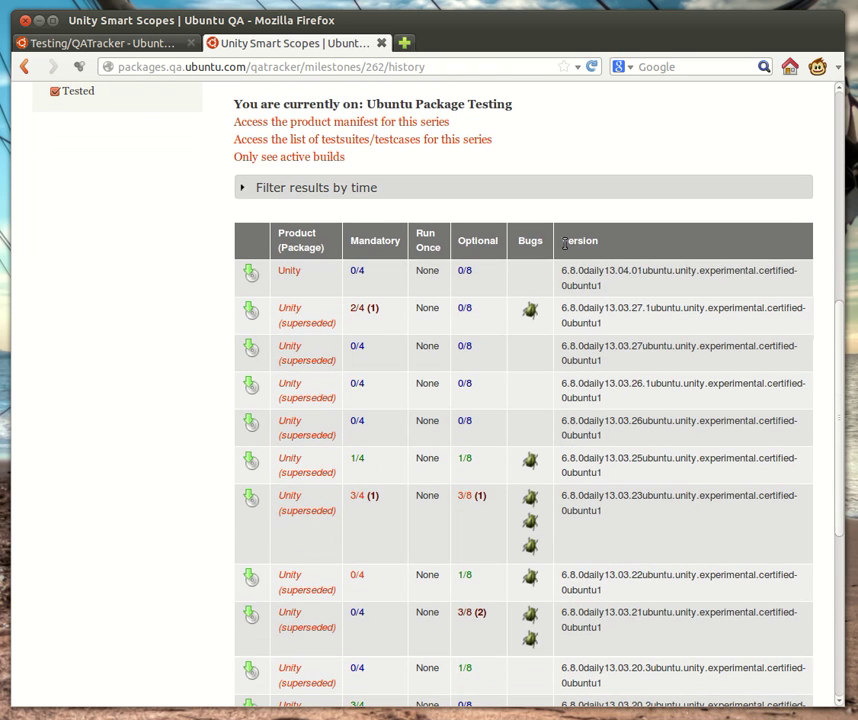
pyautogui.scroll(-5, 598, 322)
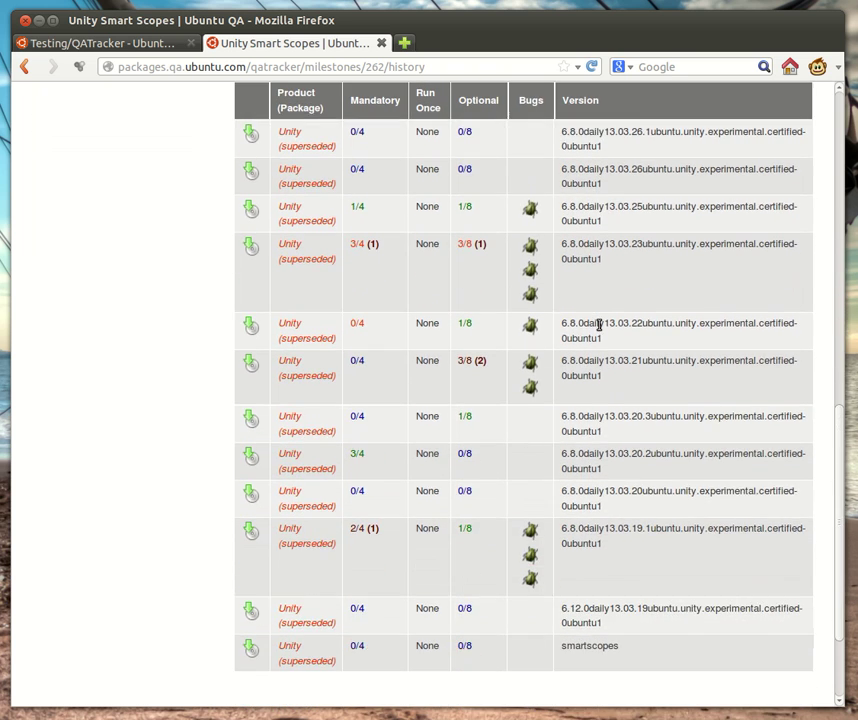
pyautogui.scroll(3, 287, 452)
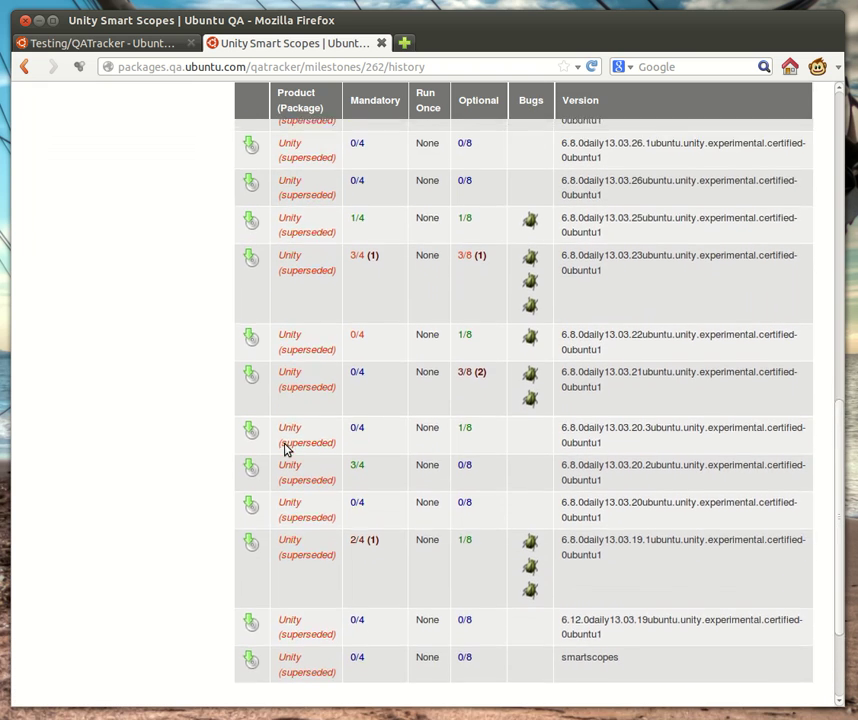
pyautogui.scroll(2, 285, 447)
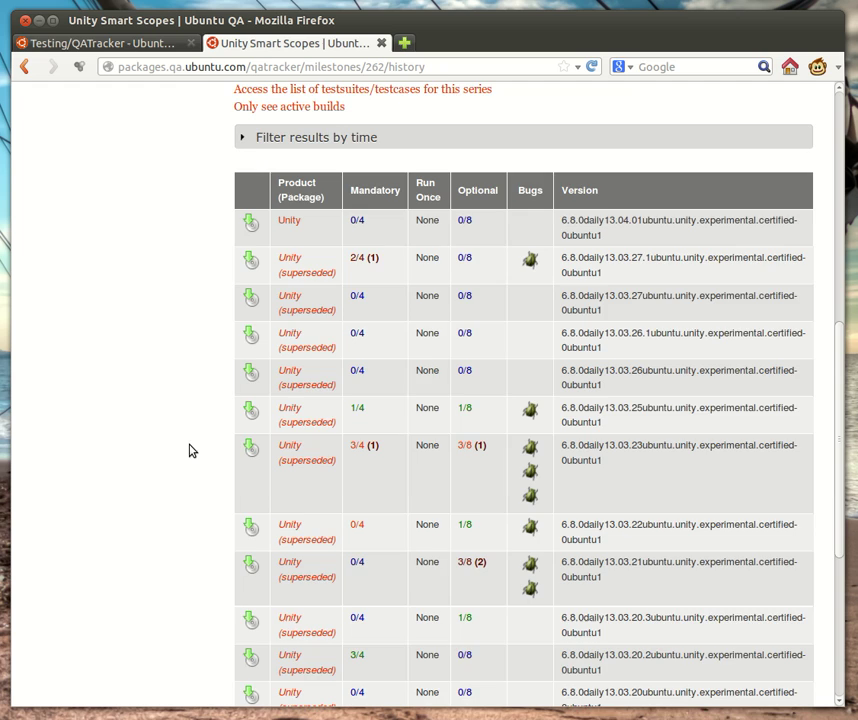
pyautogui.scroll(1, 188, 450)
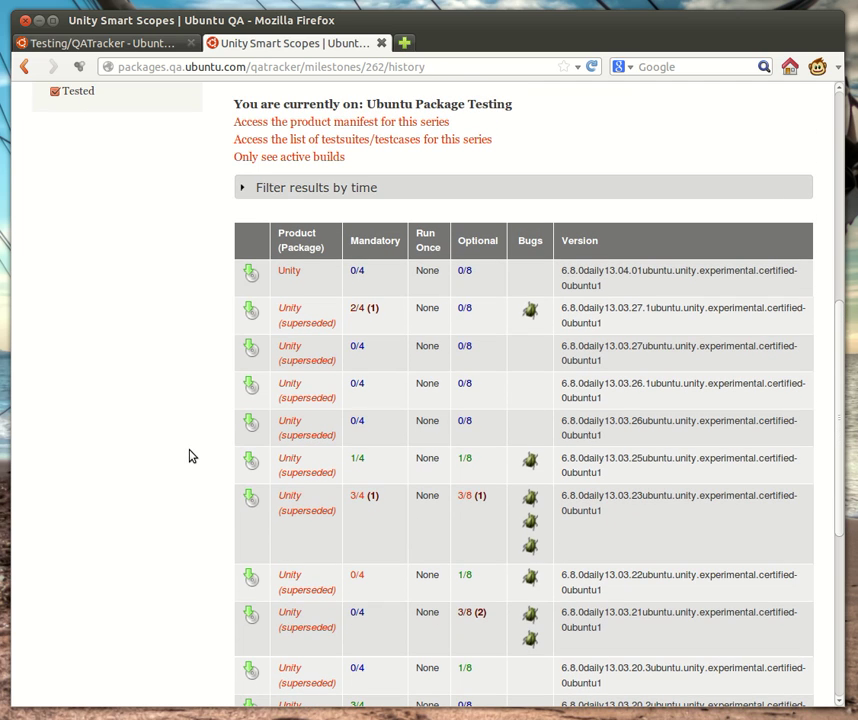
# Step: Highlight the version of the active Unity build and compare it with the superseded builds listed below it
pyautogui.tripleClick(587, 270)
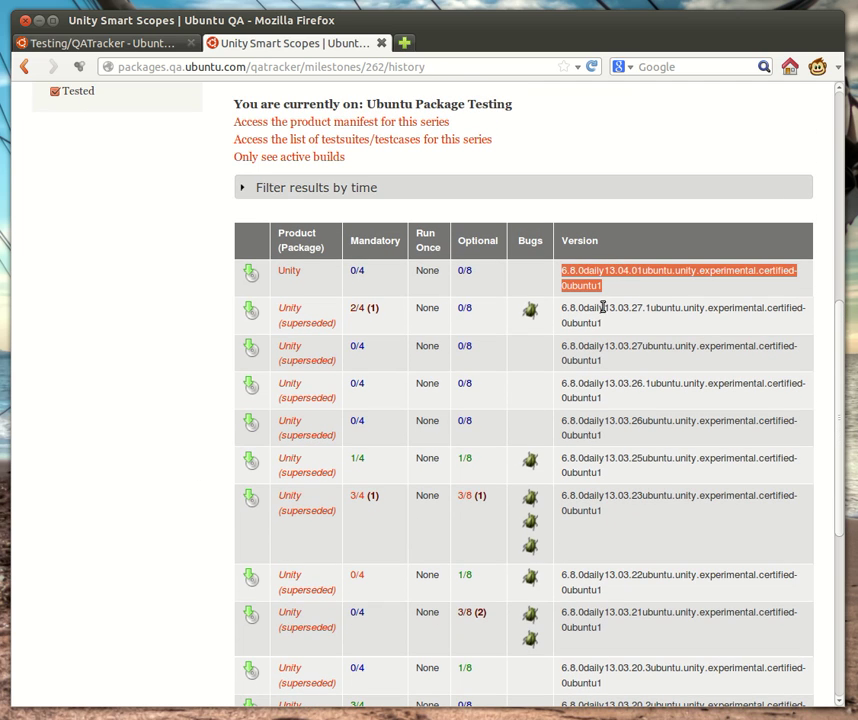
pyautogui.click(603, 307)
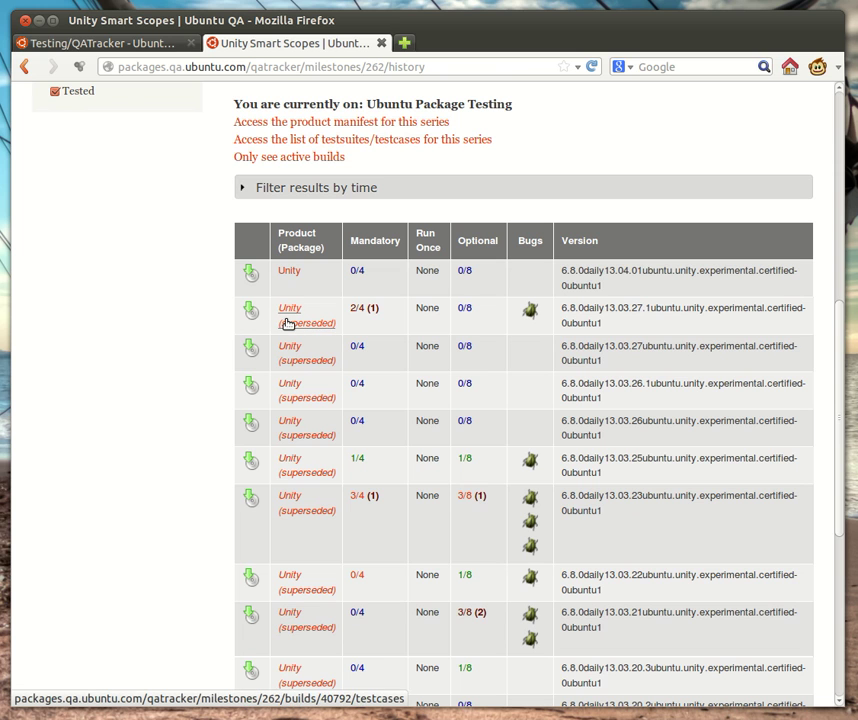
pyautogui.scroll(-3, 94, 426)
pyautogui.scroll(1, 94, 426)
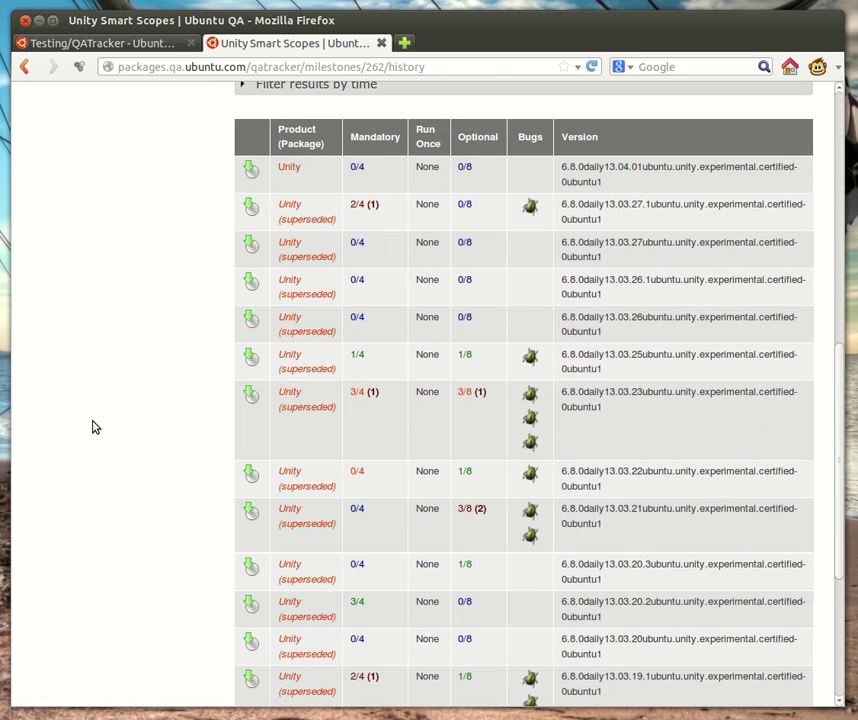
# Step: Look through the superseded Unity builds and highlight the Mandatory and Optional results of the 6.8.0daily13.03.27.1 build
pyautogui.scroll(-3, 208, 401)
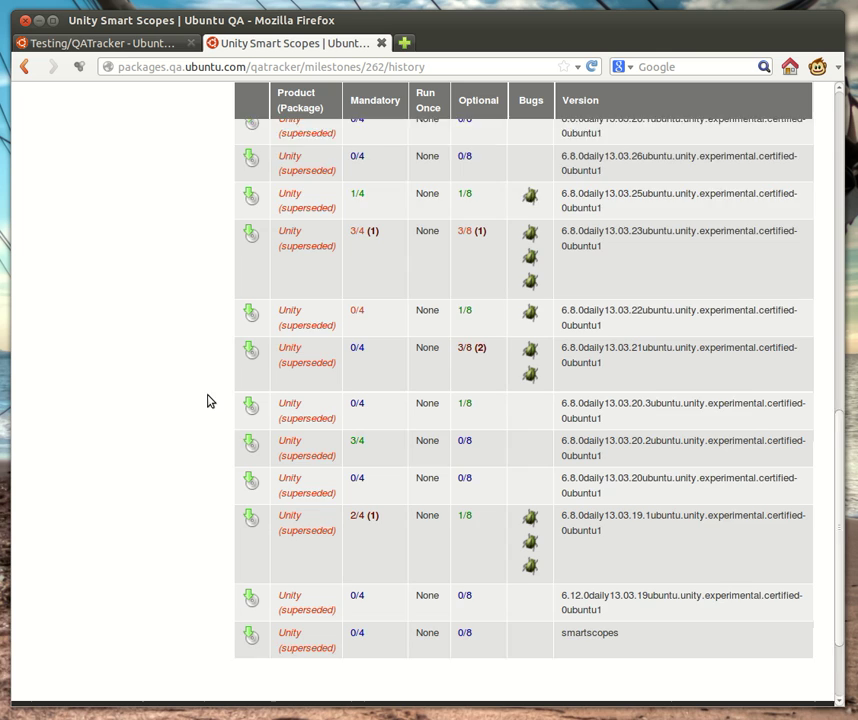
pyautogui.scroll(1, 163, 427)
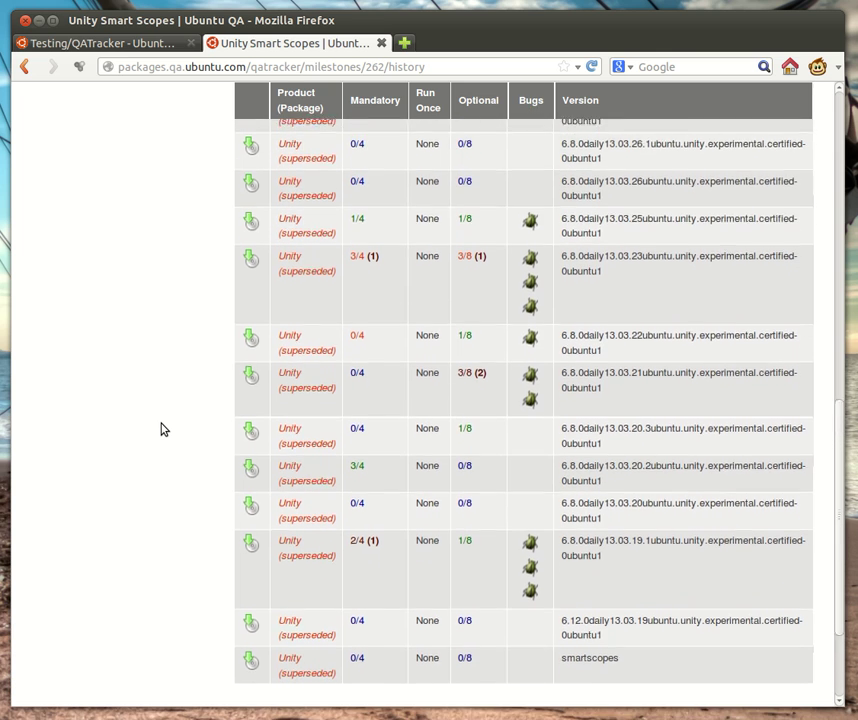
pyautogui.scroll(3, 163, 428)
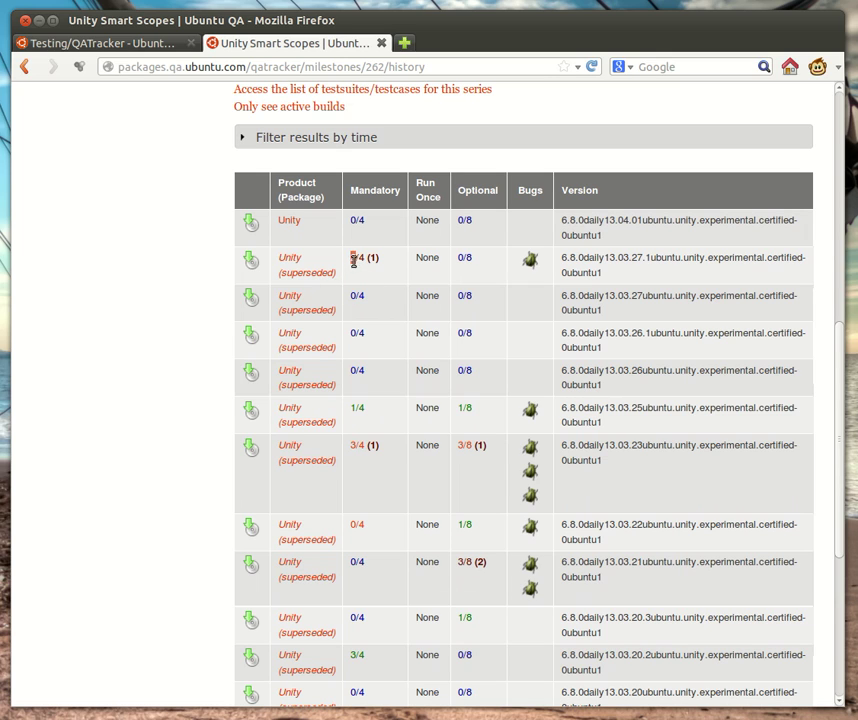
pyautogui.moveTo(351, 260); pyautogui.dragTo(713, 270)
pyautogui.click(355, 264)
pyautogui.click(710, 275)
pyautogui.moveTo(352, 260); pyautogui.dragTo(355, 258)
pyautogui.doubleClick(466, 260)
pyautogui.click(479, 268)
pyautogui.moveTo(529, 260)
# Step: Review the older superseded builds' results and open the testcases of the superseded 6.8.0daily13.03.23 Unity build
pyautogui.scroll(-1, 608, 311)
pyautogui.scroll(-3, 608, 311)
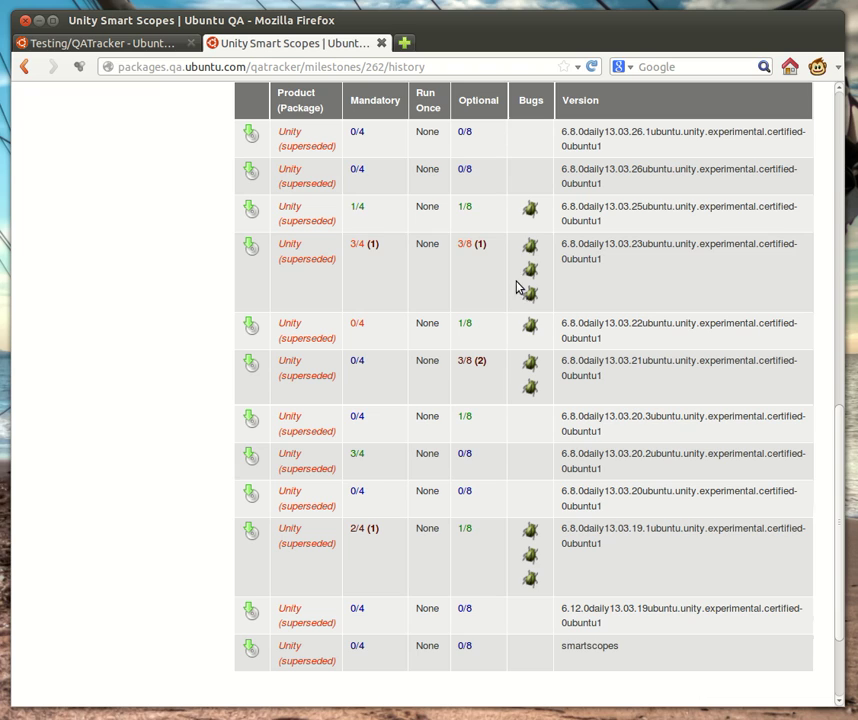
pyautogui.click(357, 210)
pyautogui.scroll(5, 180, 322)
pyautogui.scroll(-2, 178, 322)
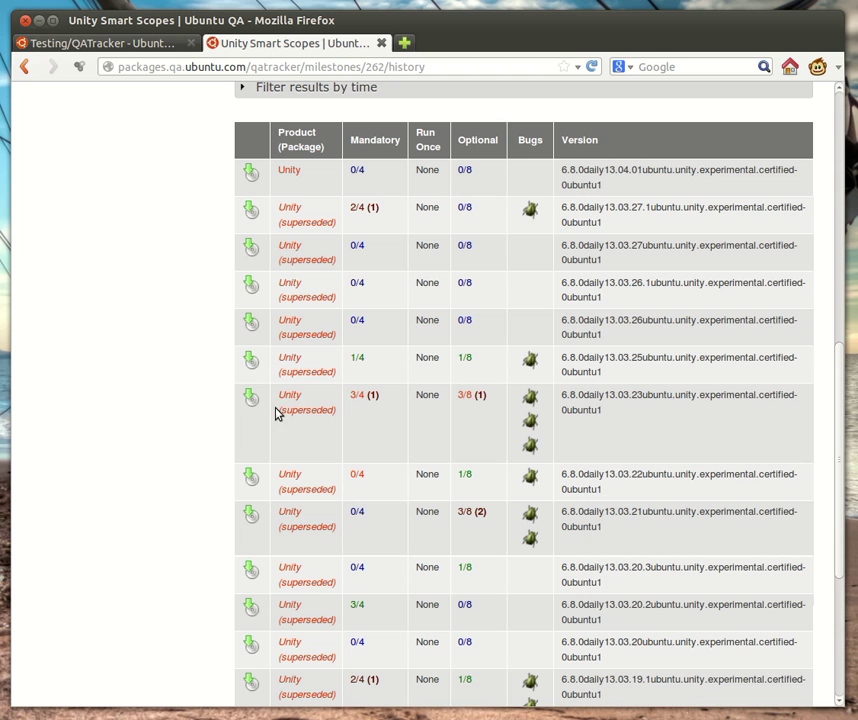
pyautogui.click(292, 410)
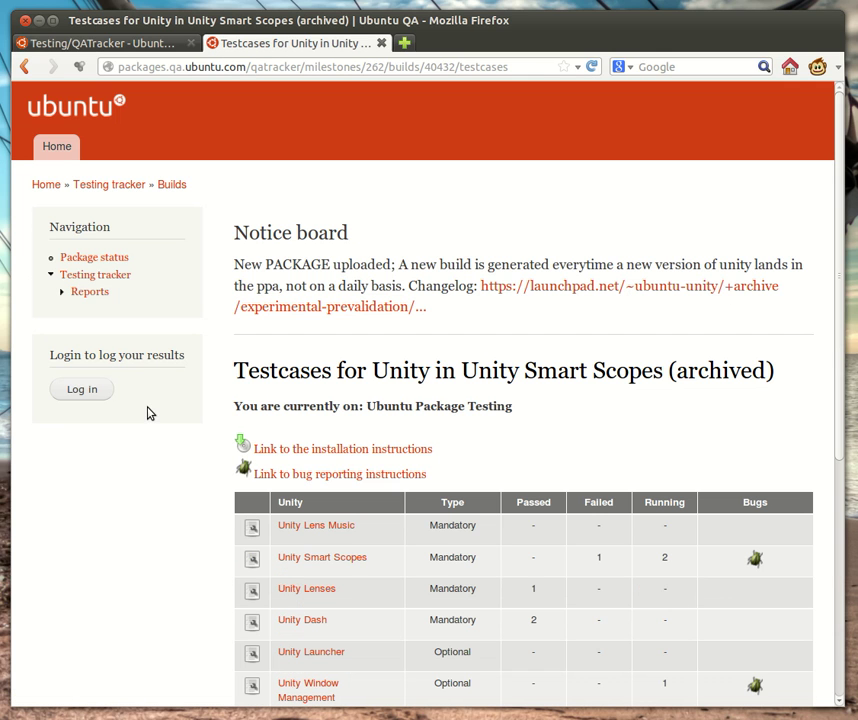
pyautogui.scroll(-2, 175, 501)
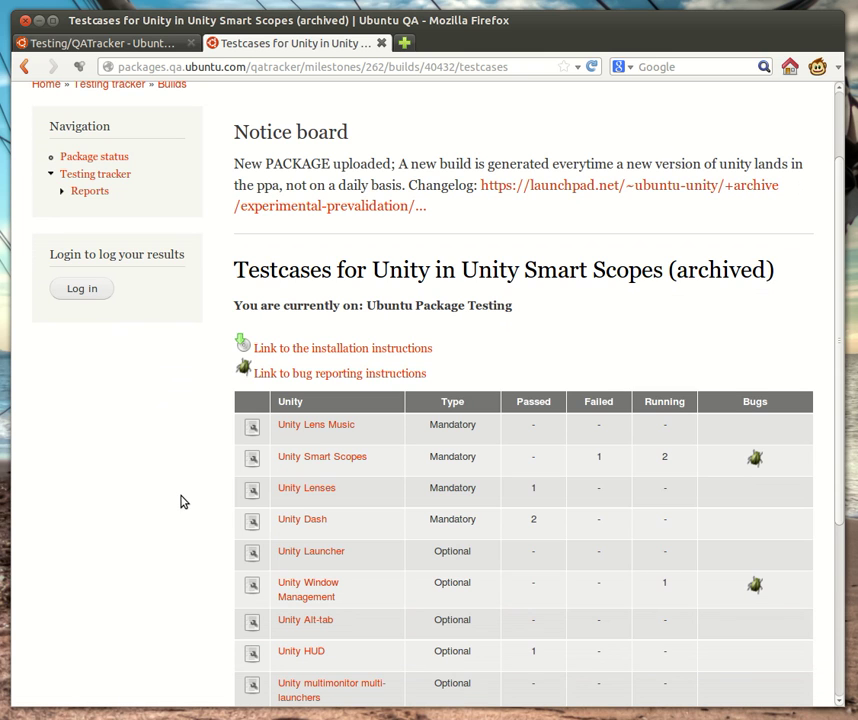
pyautogui.scroll(-4, 193, 499)
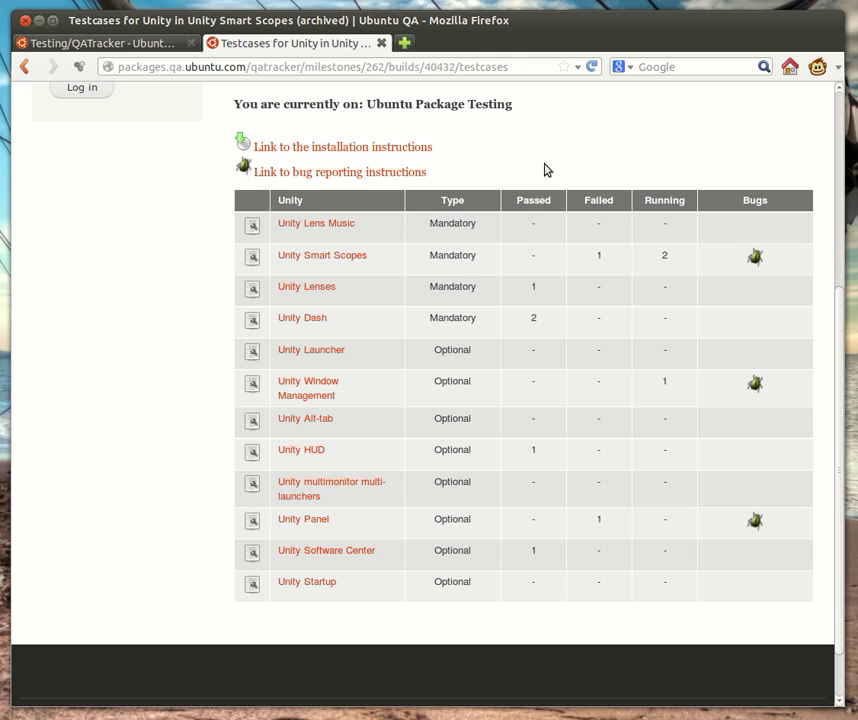
# Step: Examine the Passed, Failed and Running columns of the testcase table, highlighting the Running entry for Unity Smart Scopes
pyautogui.doubleClick(535, 201)
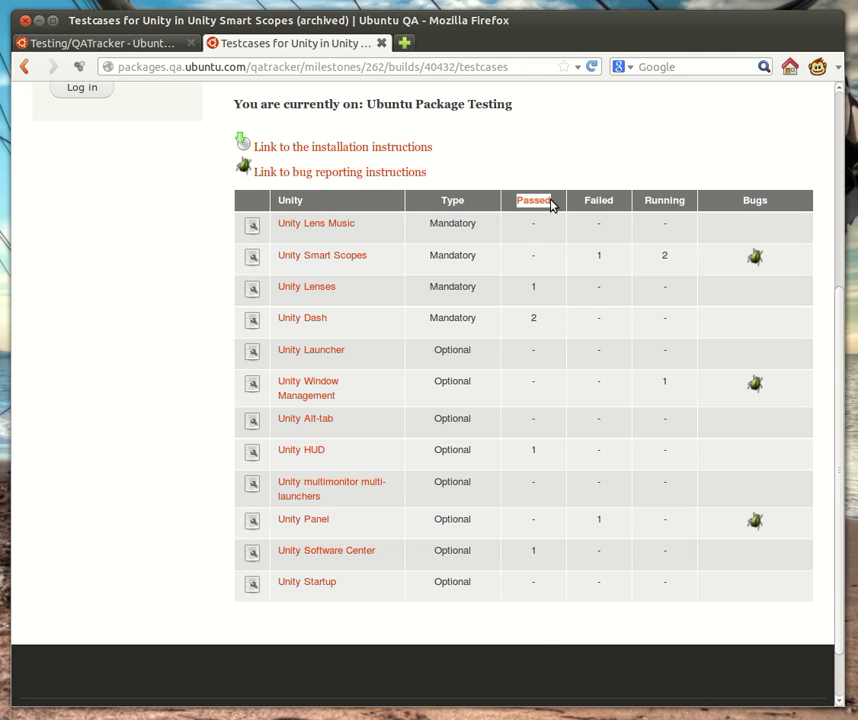
pyautogui.doubleClick(593, 201)
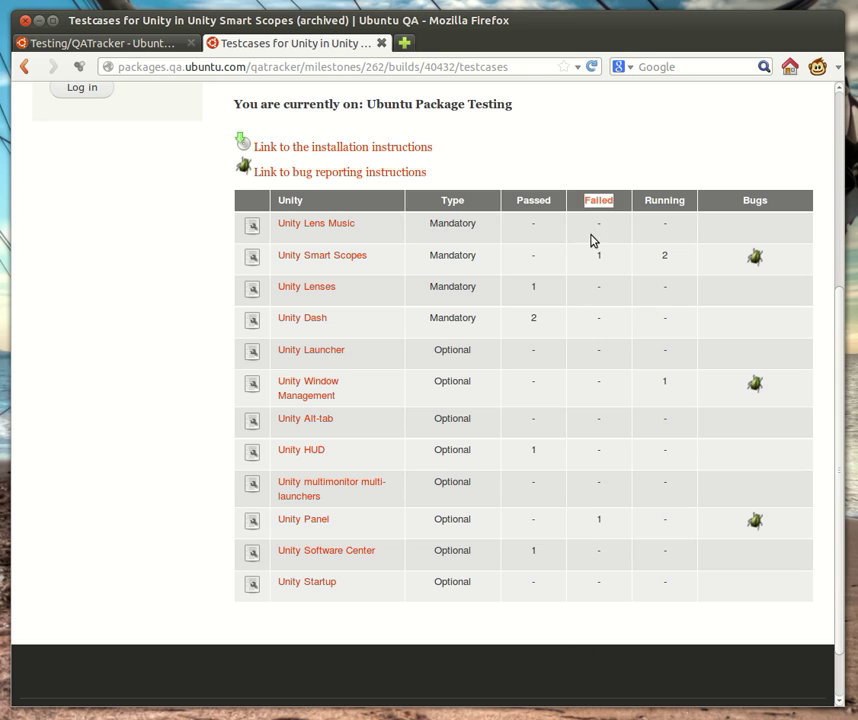
pyautogui.click(670, 259)
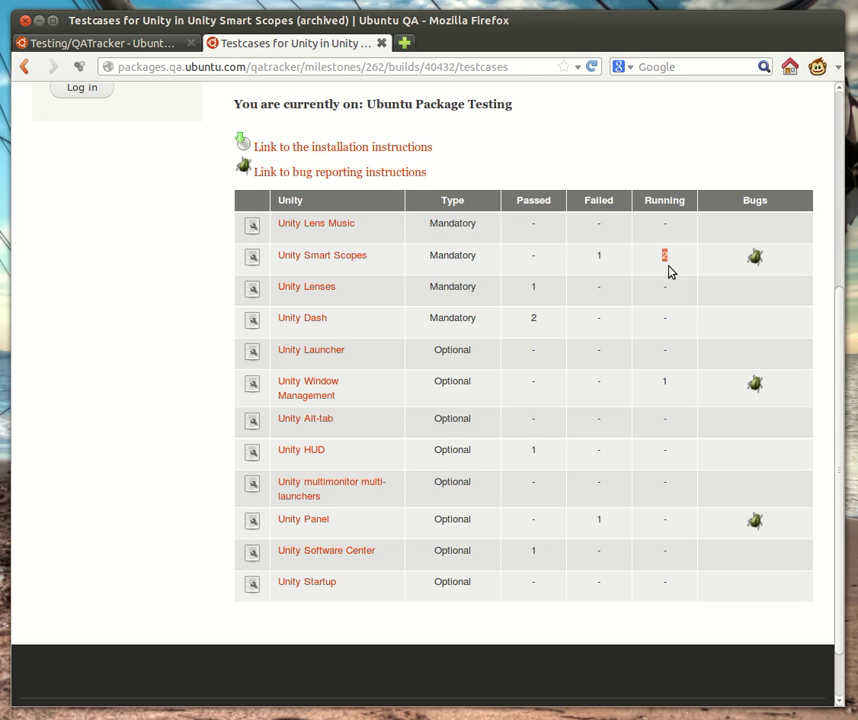
pyautogui.click(669, 271)
pyautogui.doubleClick(664, 257)
pyautogui.click(507, 267)
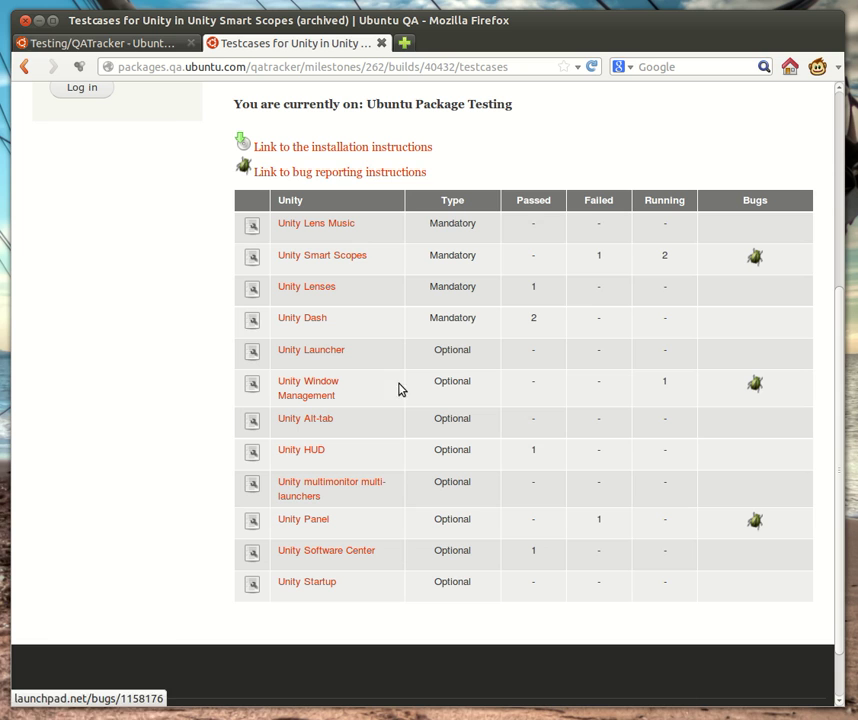
# Step: Open the Unity Smart Scopes testcase and look over its reported test results
pyautogui.click(300, 258)
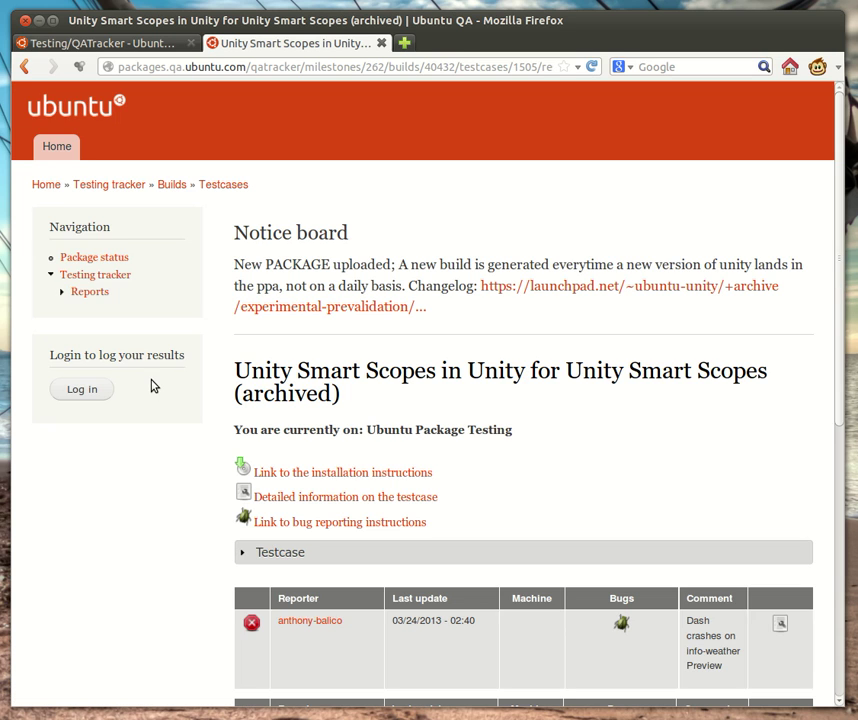
pyautogui.scroll(-2, 152, 385)
pyautogui.scroll(-5, 152, 385)
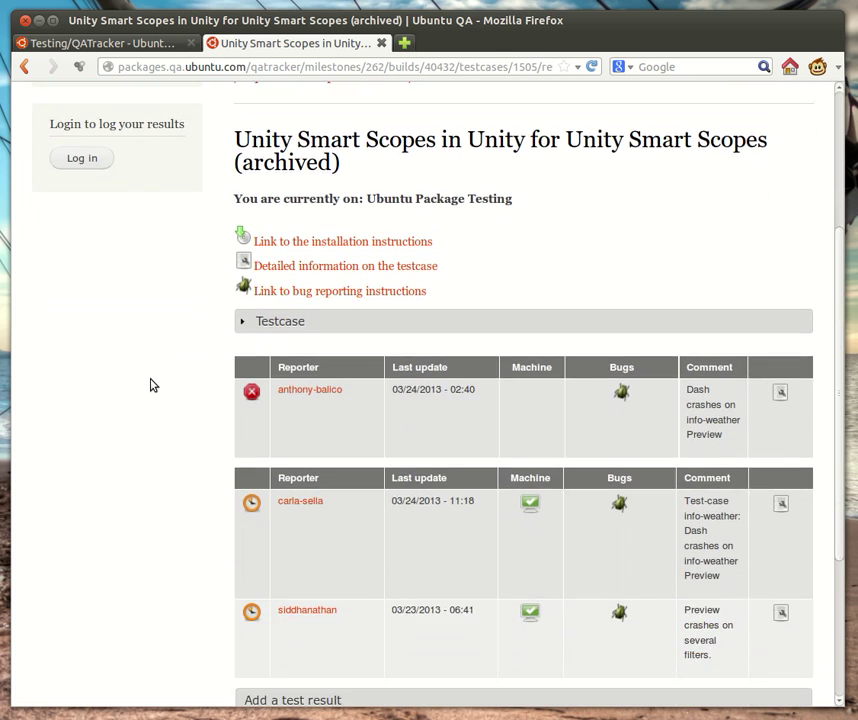
pyautogui.scroll(-1, 152, 385)
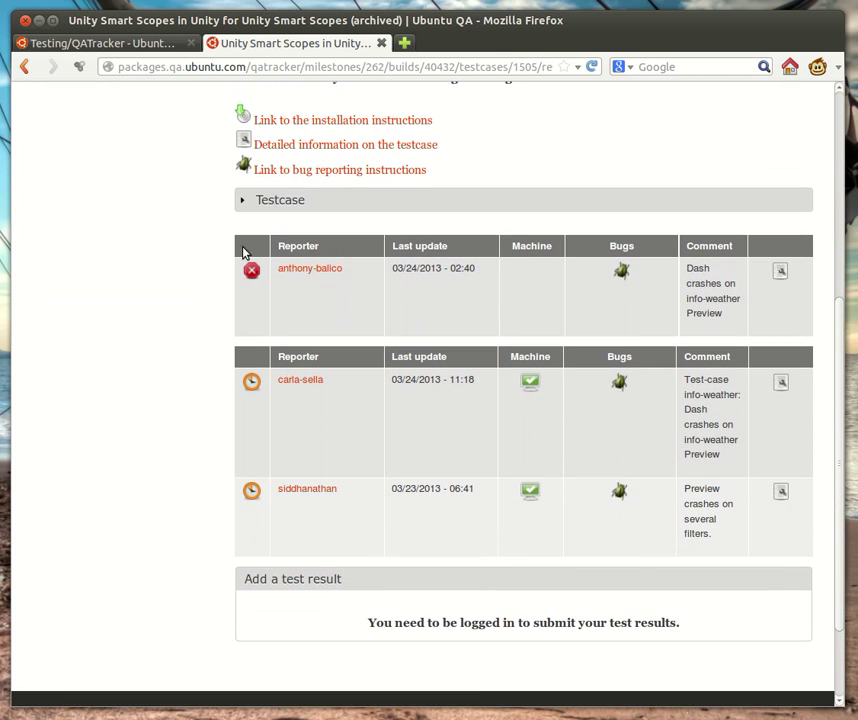
# Step: Expand the Testcase section, read through its test instructions and collapse it again
pyautogui.click(299, 199)
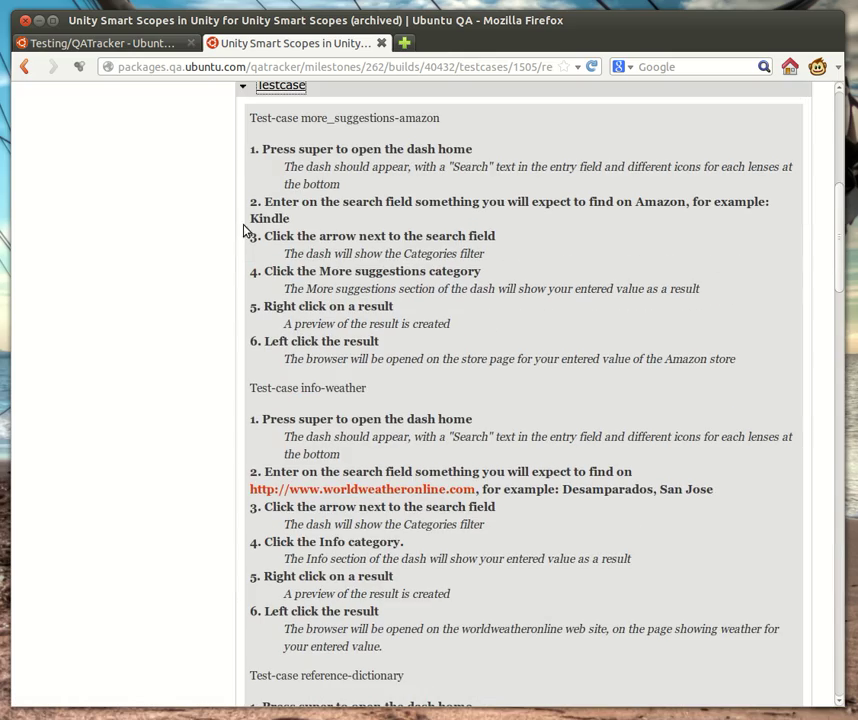
pyautogui.scroll(5, 220, 293)
pyautogui.scroll(-13, 220, 293)
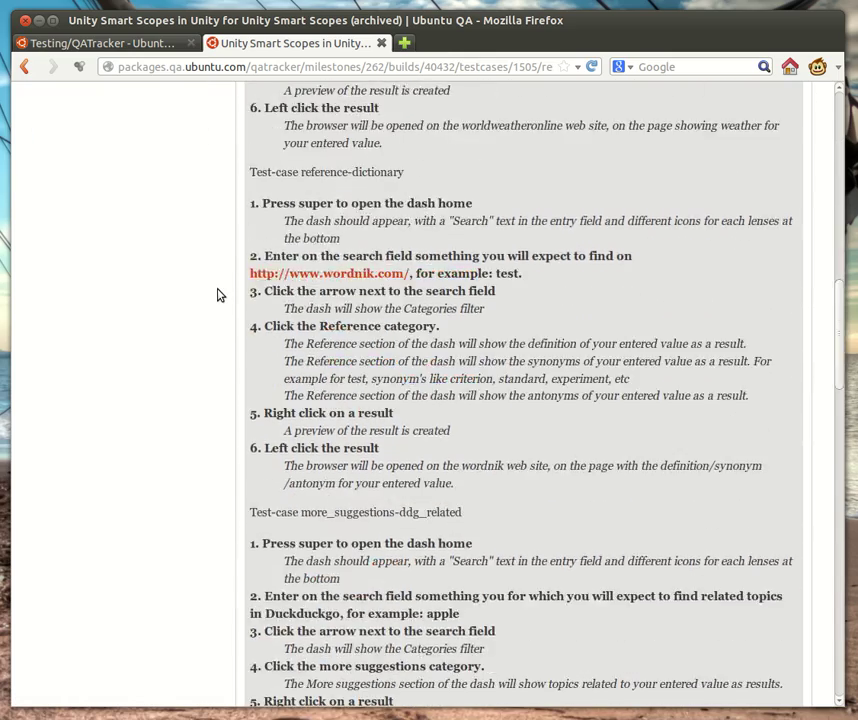
pyautogui.scroll(10, 220, 295)
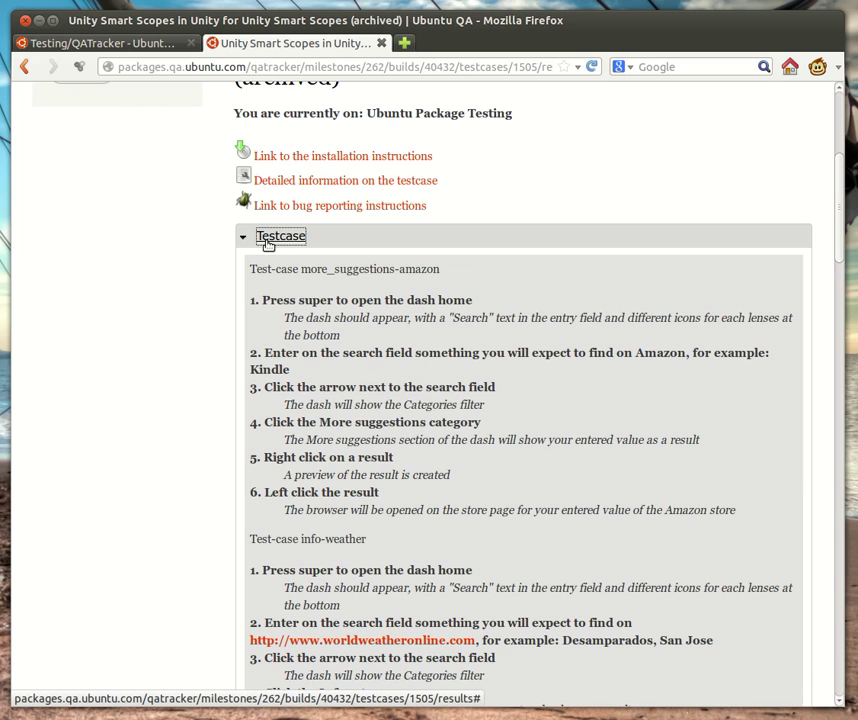
pyautogui.click(270, 237)
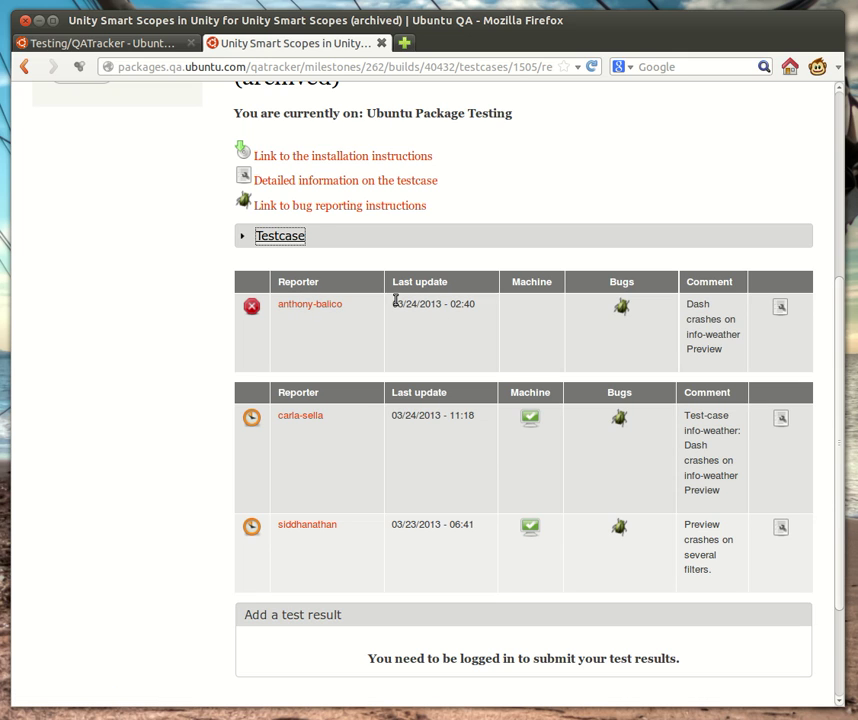
# Step: Highlight the last update date and the comment of the failed test result, and check its linked bug
pyautogui.moveTo(395, 300); pyautogui.dragTo(479, 316)
pyautogui.click(535, 331)
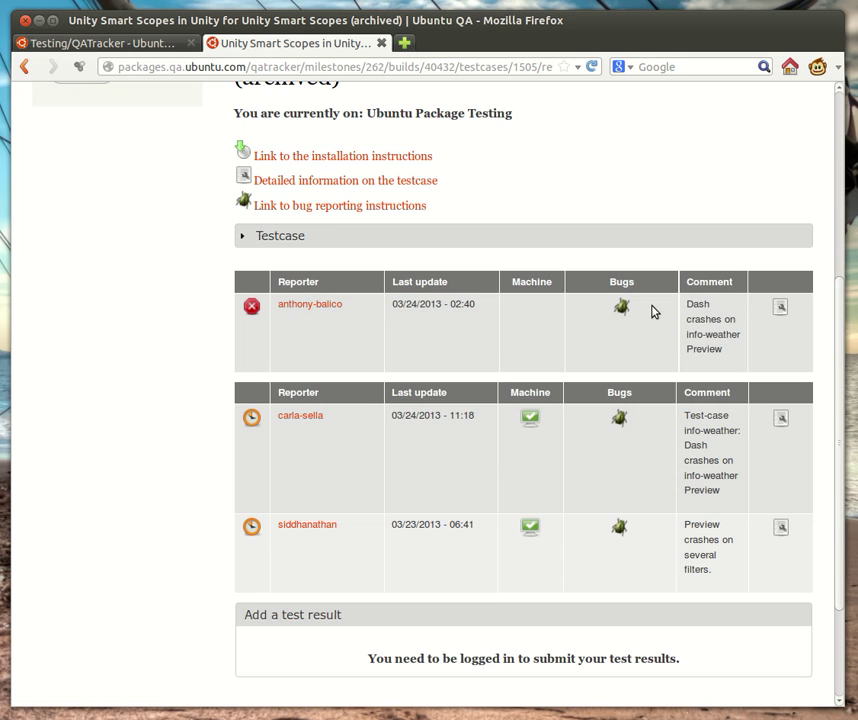
pyautogui.moveTo(625, 311)
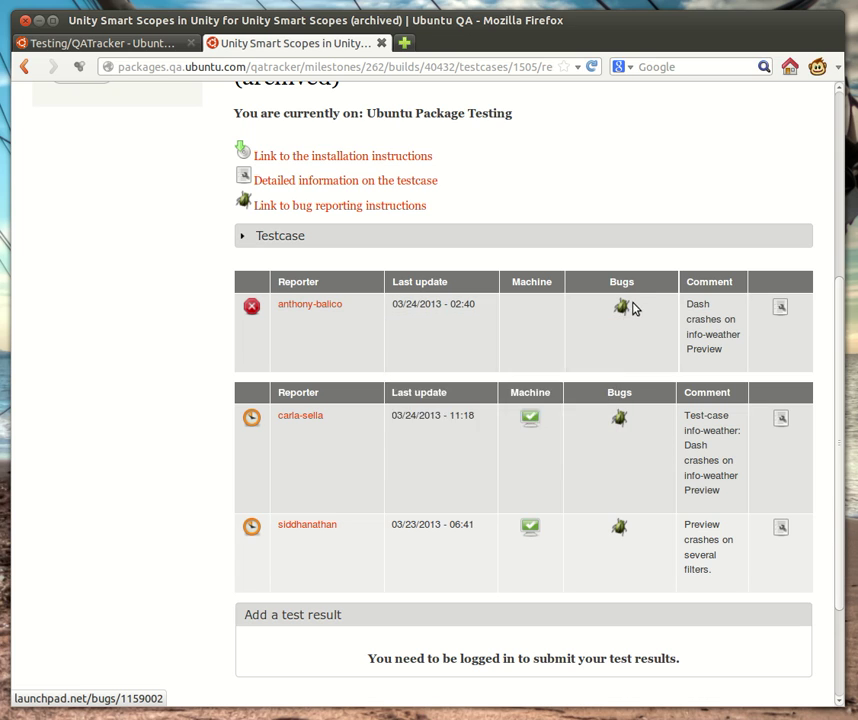
pyautogui.moveTo(686, 302); pyautogui.dragTo(726, 352)
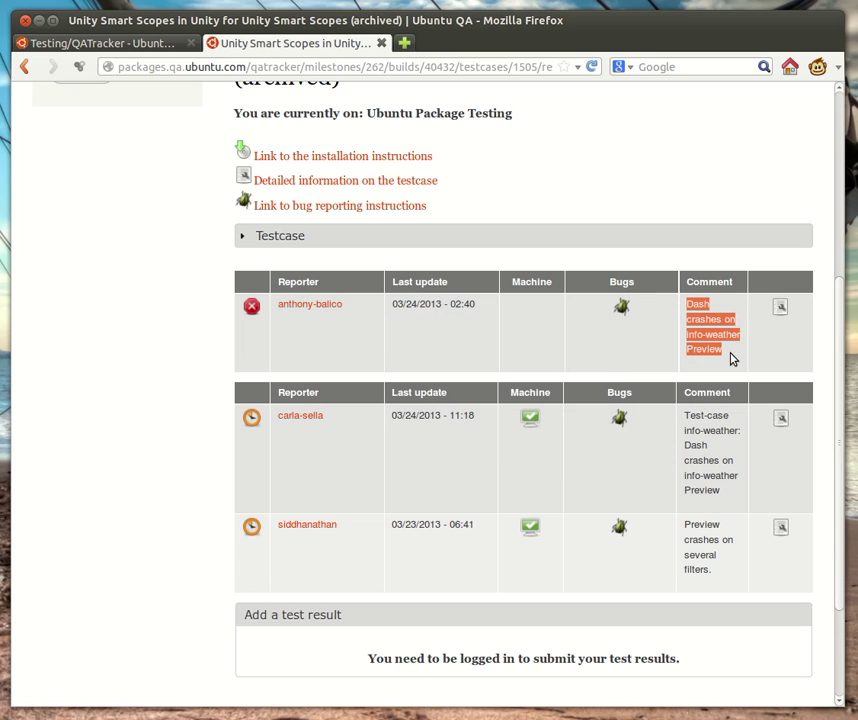
pyautogui.click(731, 358)
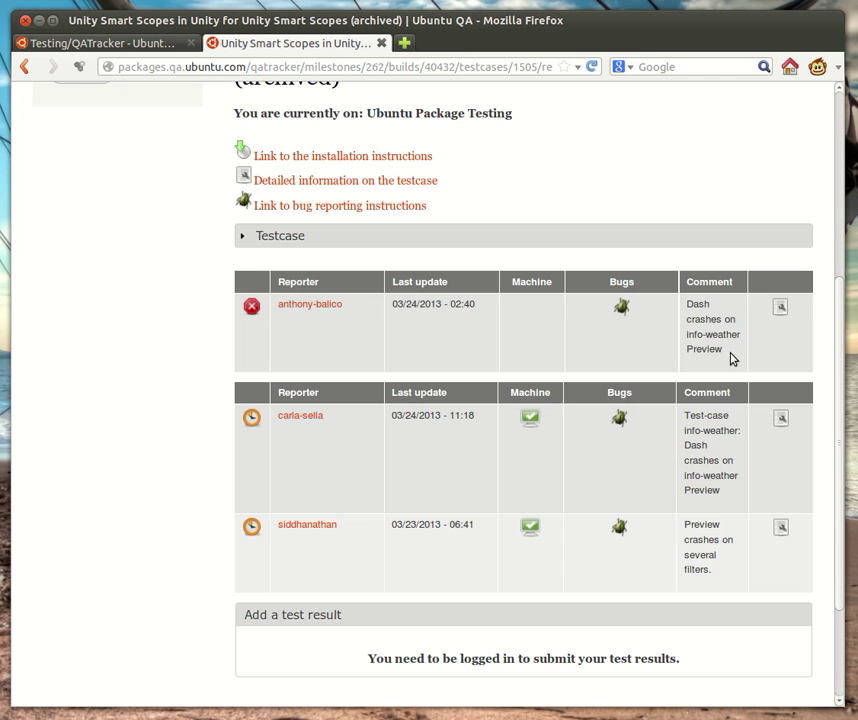
# Step: Open the installation instructions, read the install and uninstall steps for smart scopes, and return to the test results
pyautogui.scroll(1, 130, 380)
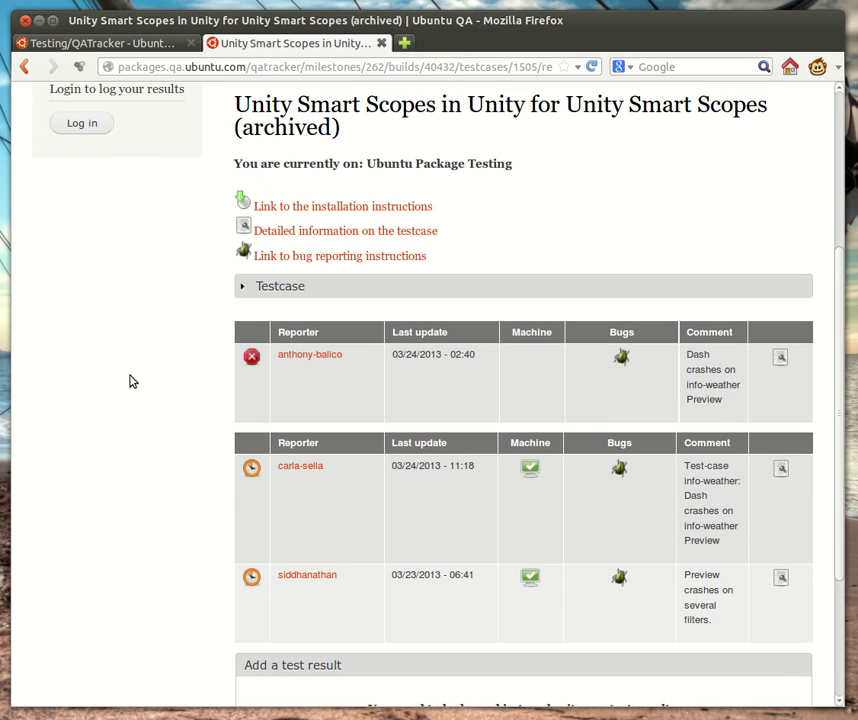
pyautogui.scroll(1, 130, 380)
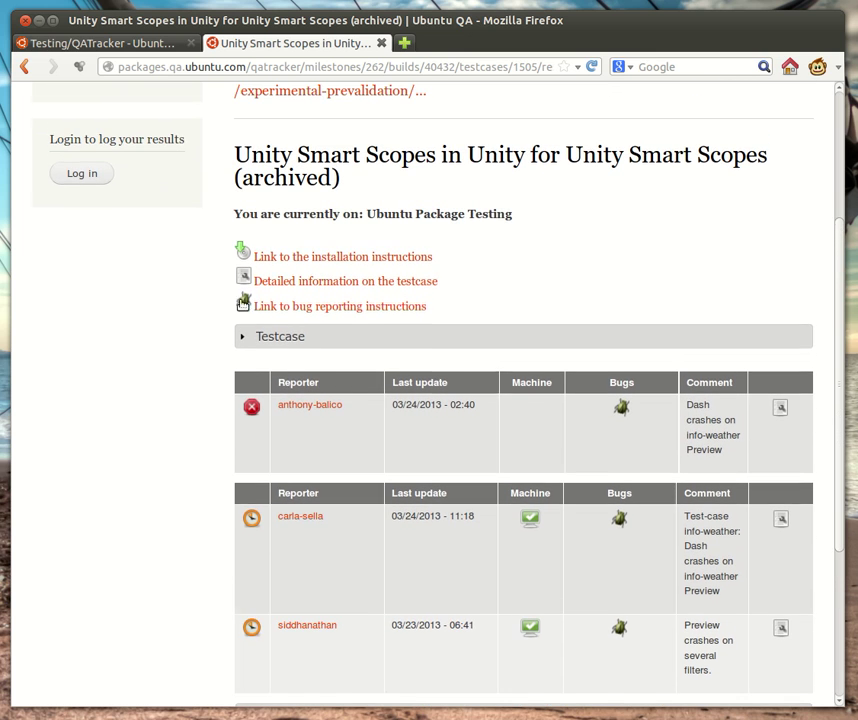
pyautogui.click(384, 258)
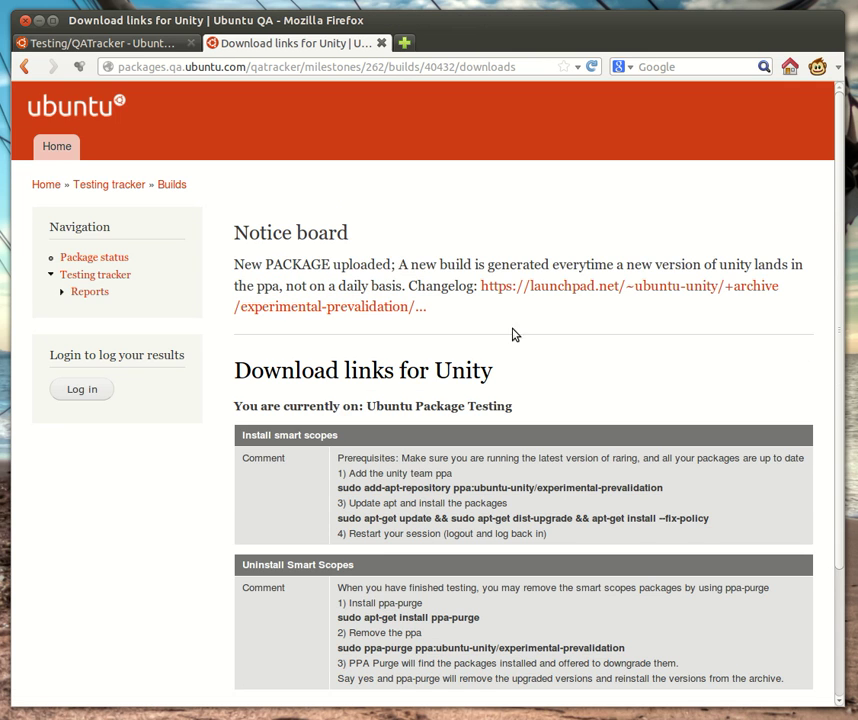
pyautogui.scroll(-2, 605, 385)
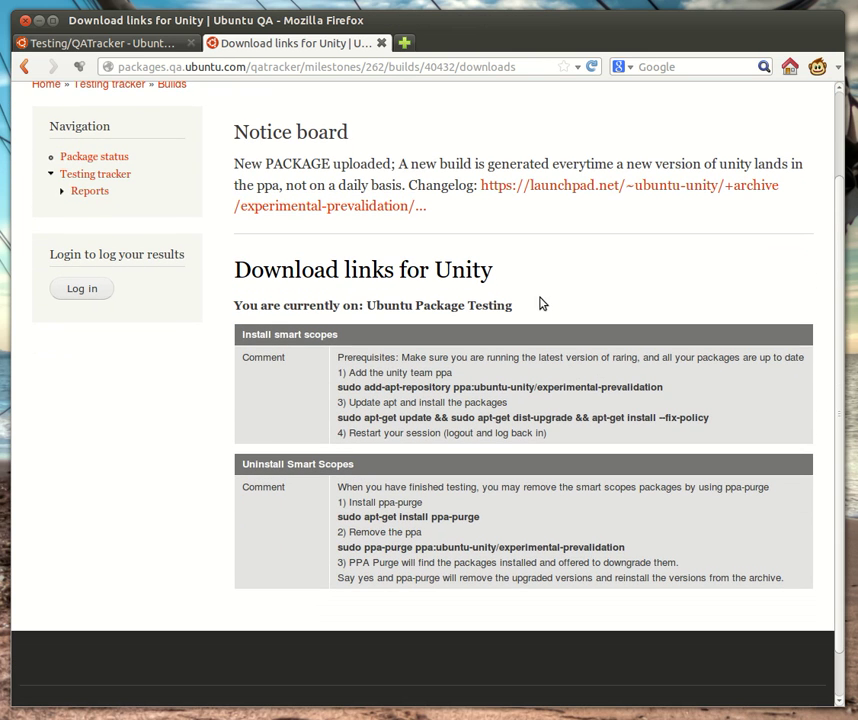
pyautogui.rightClick(624, 289)
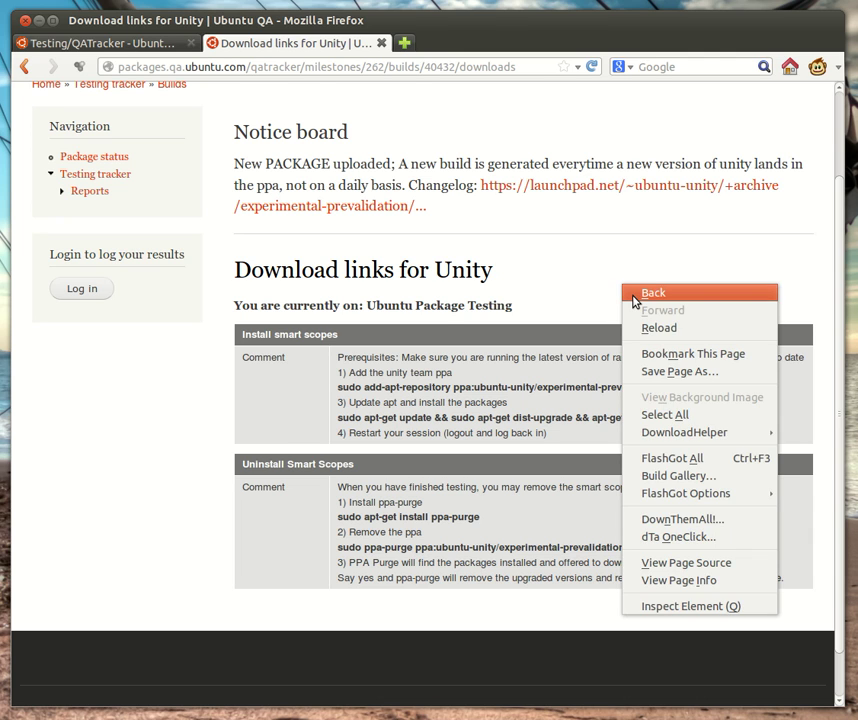
pyautogui.click(640, 293)
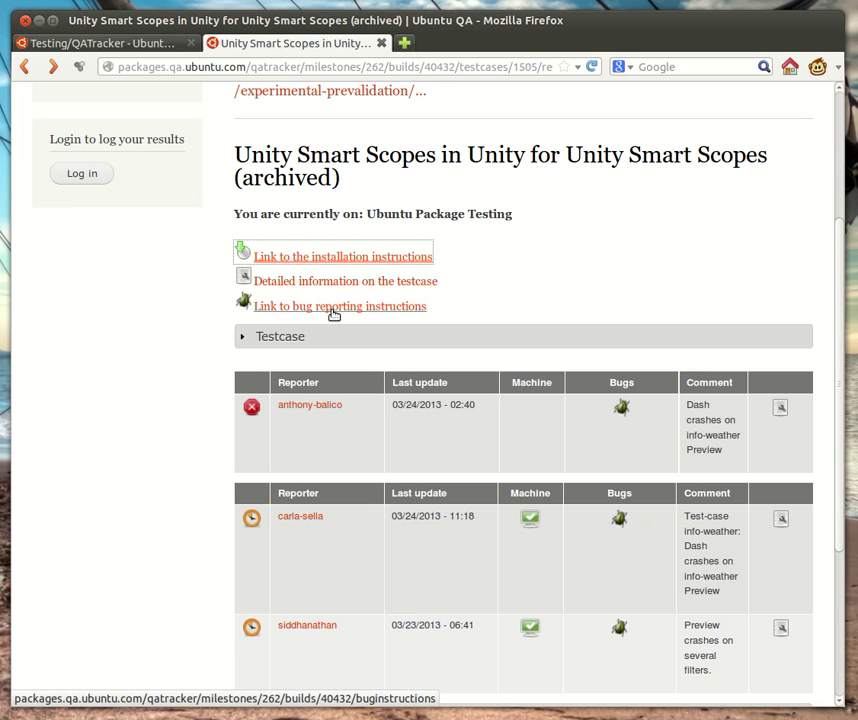
# Step: Open the bug reporting instructions for Unity, look at the File a bug link, and return to the test results
pyautogui.click(334, 309)
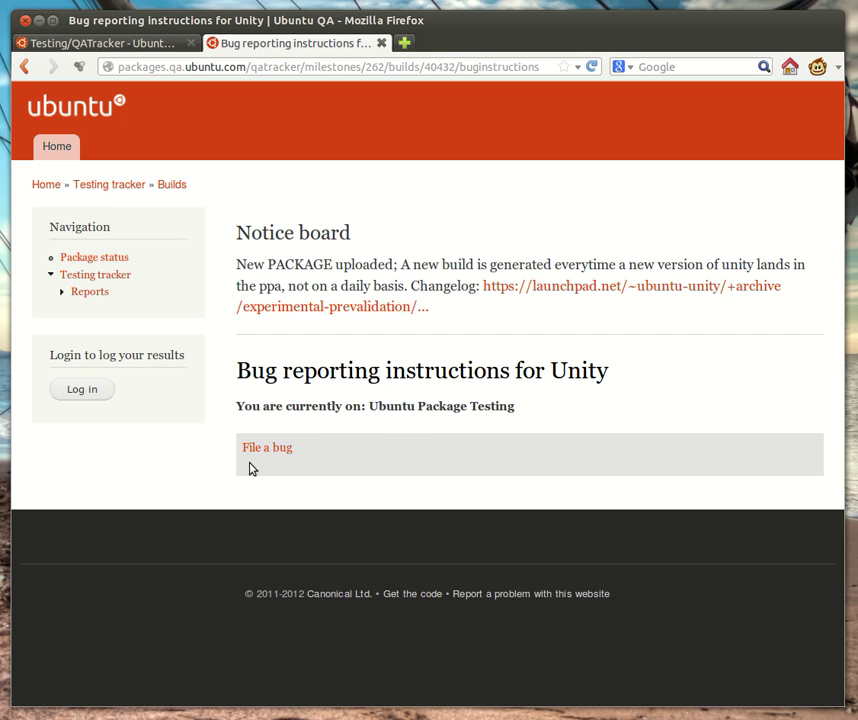
pyautogui.rightClick(429, 410)
pyautogui.click(442, 421)
# Step: Highlight the login requirement shown in the Add a test result section
pyautogui.scroll(-4, 150, 400)
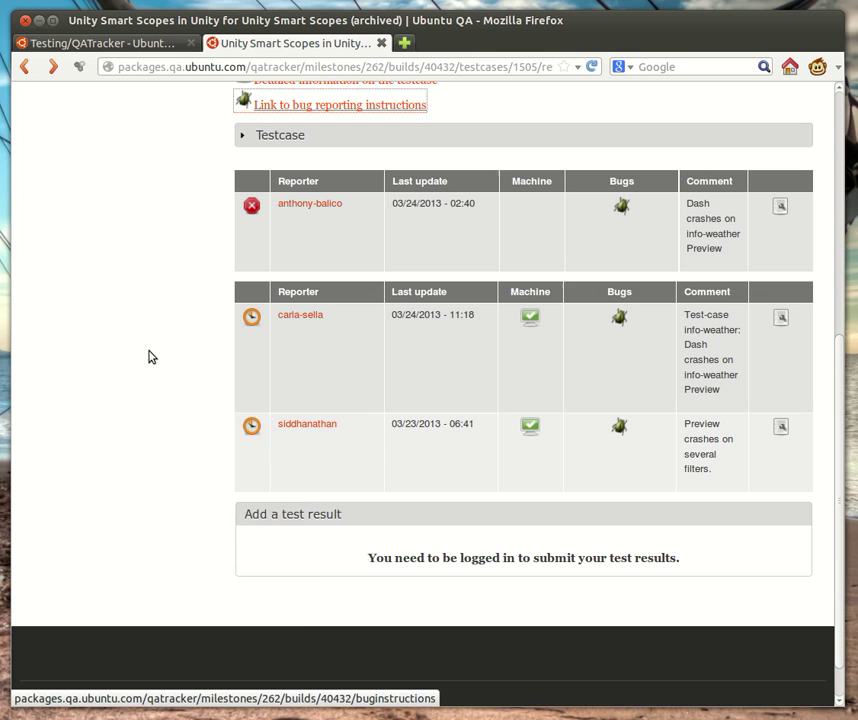
pyautogui.rightClick(151, 354)
pyautogui.click(174, 398)
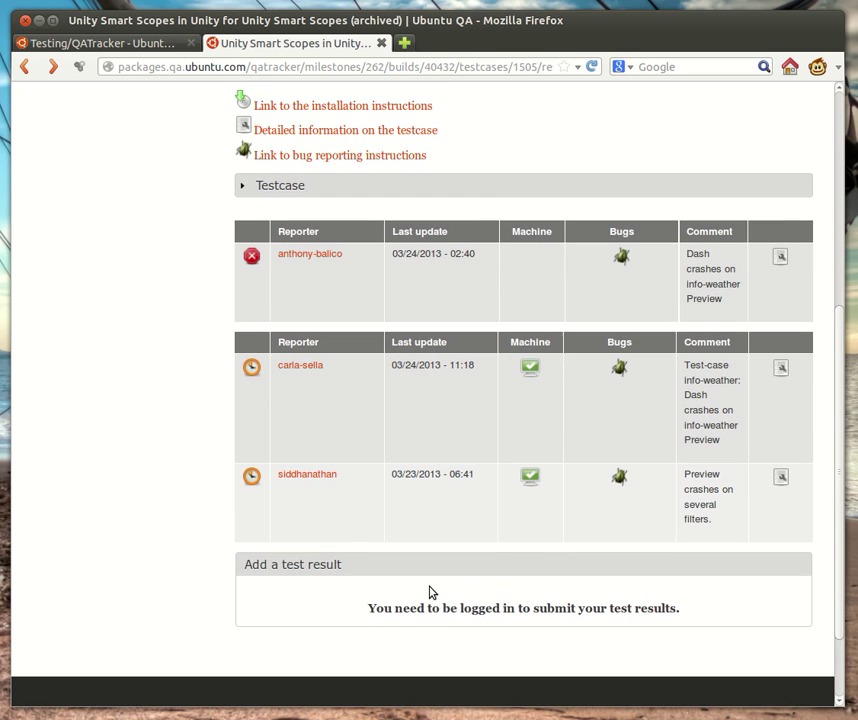
pyautogui.moveTo(367, 608); pyautogui.dragTo(718, 615)
pyautogui.click(149, 521)
# Step: Highlight the archived testcase's page heading and check the area below the existing results for a submission section while logged in
pyautogui.scroll(5, 149, 583)
pyautogui.scroll(1, 419, 517)
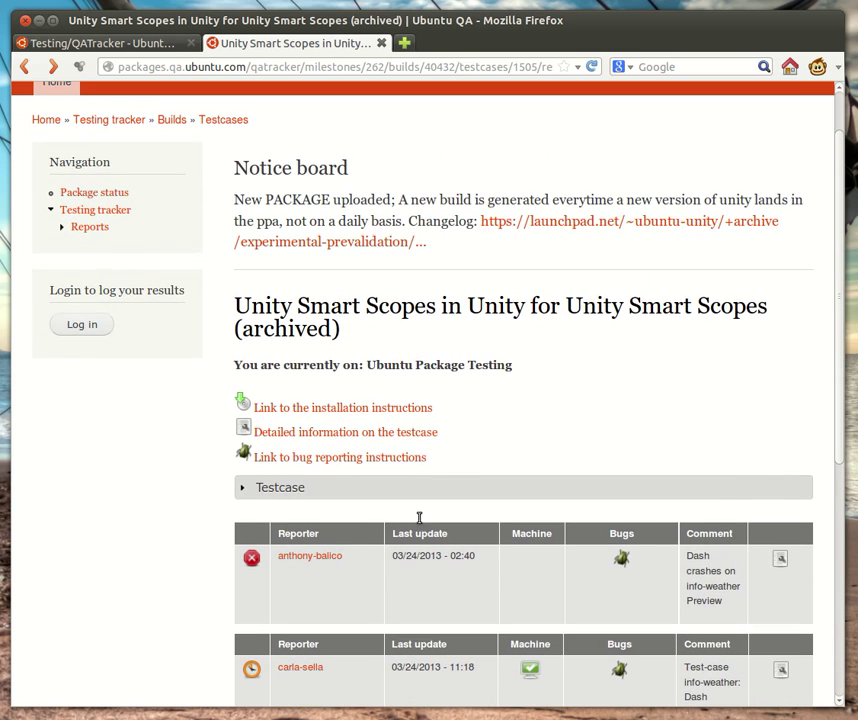
pyautogui.moveTo(235, 305); pyautogui.dragTo(375, 329)
pyautogui.click(274, 341)
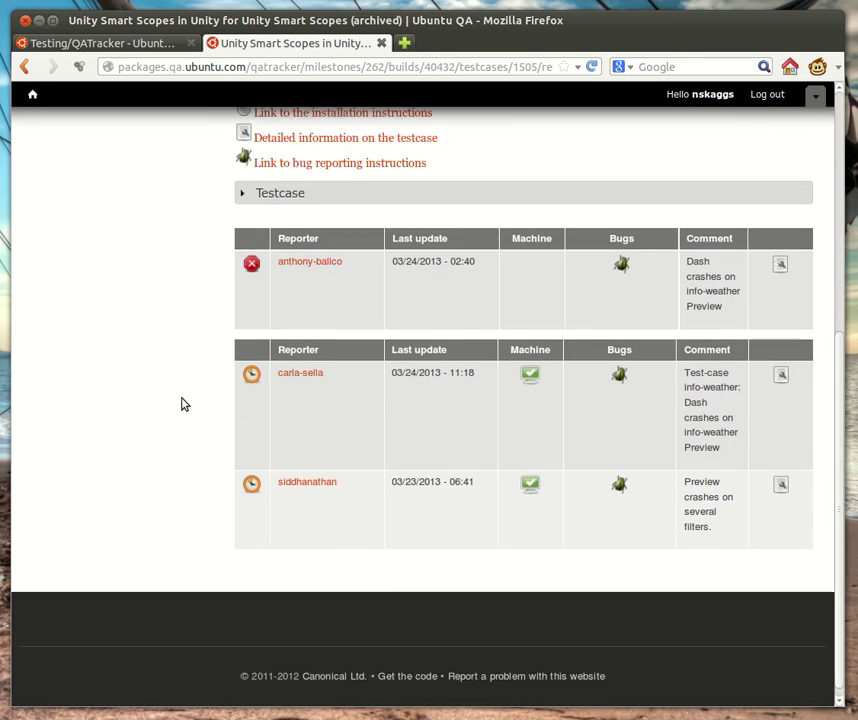
pyautogui.scroll(1, 188, 406)
pyautogui.scroll(-1, 220, 440)
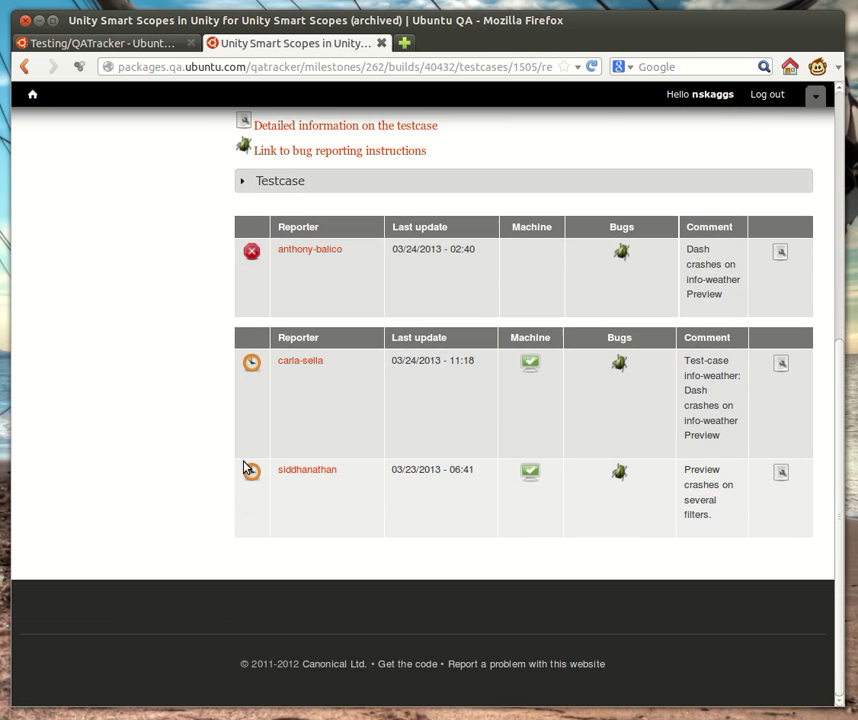
# Step: Return from the archived testcase to the Unity Smart Scopes builds and open the testcases of the current Unity build
pyautogui.scroll(3, 71, 513)
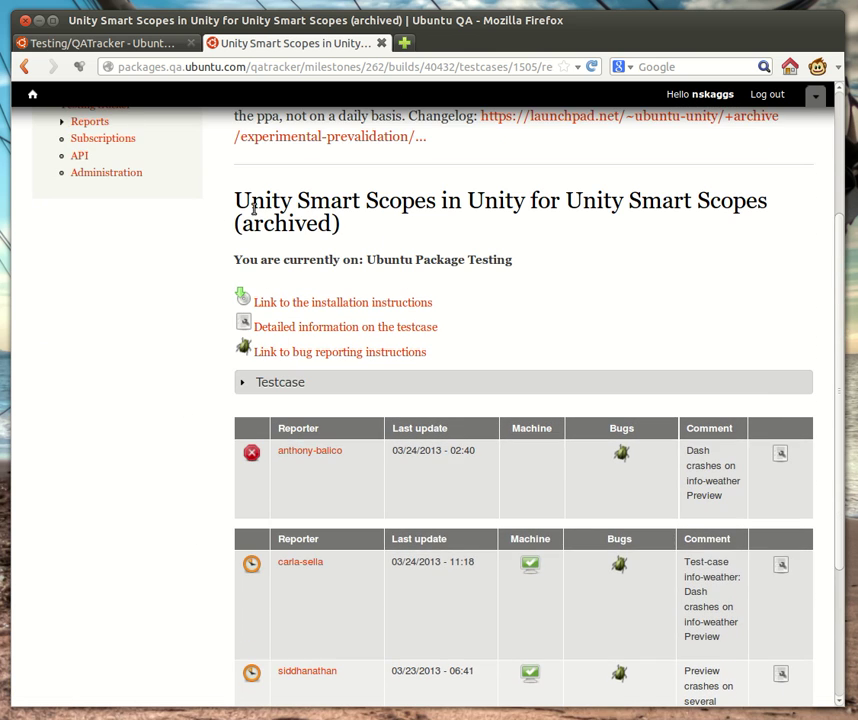
pyautogui.scroll(3, 132, 542)
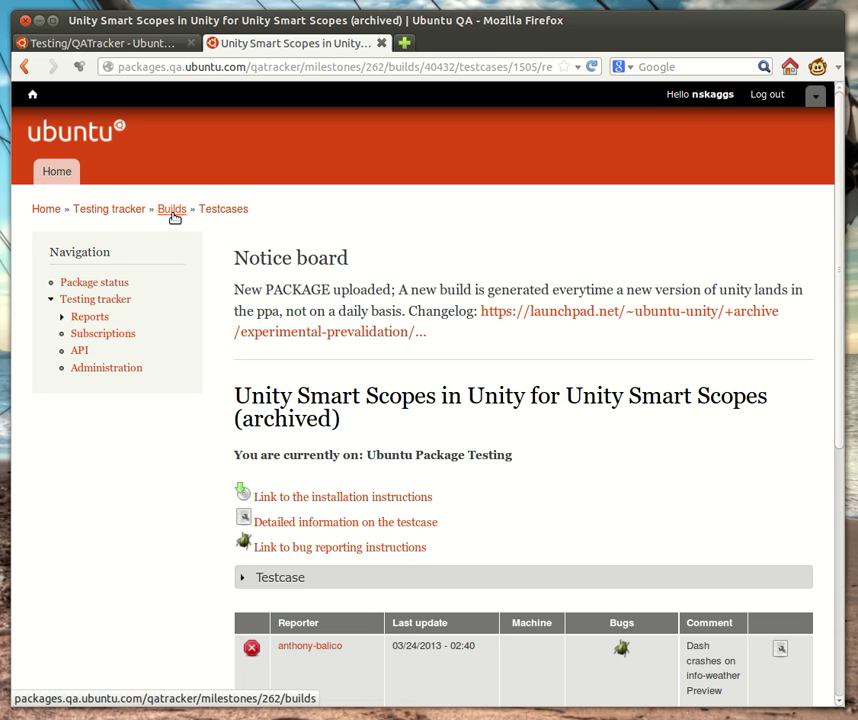
pyautogui.click(181, 213)
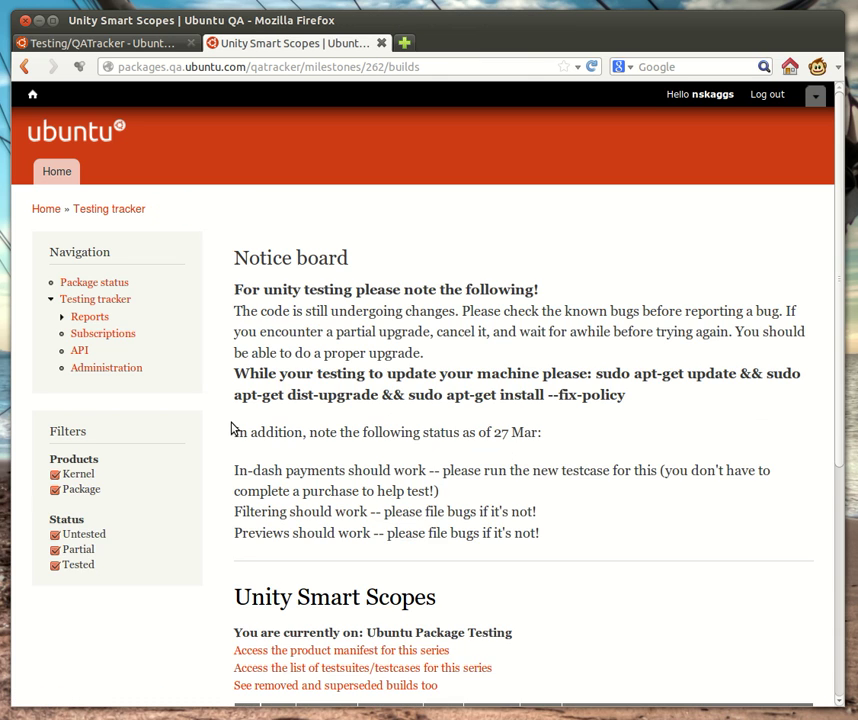
pyautogui.scroll(-8, 232, 427)
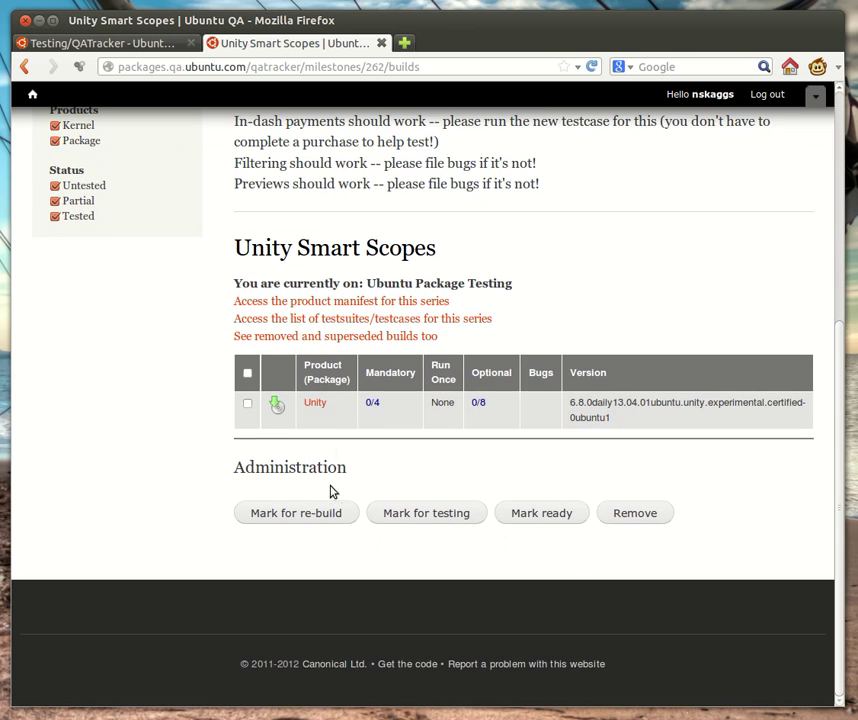
pyautogui.click(315, 403)
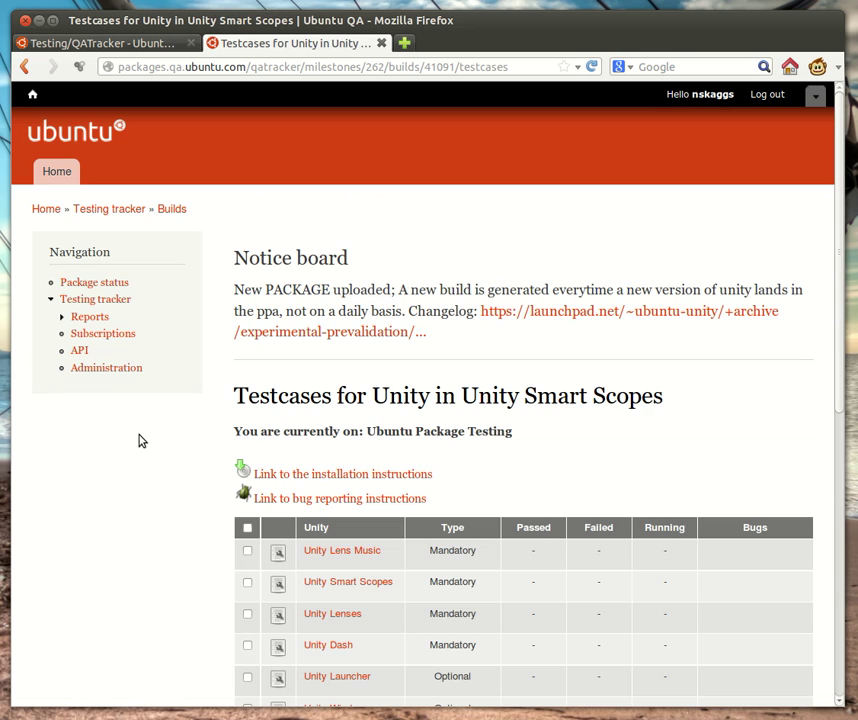
# Step: Open the mandatory Unity Lens Music testcase and look through the fields of its Add a test result form
pyautogui.scroll(-5, 168, 467)
pyautogui.scroll(-5, 168, 467)
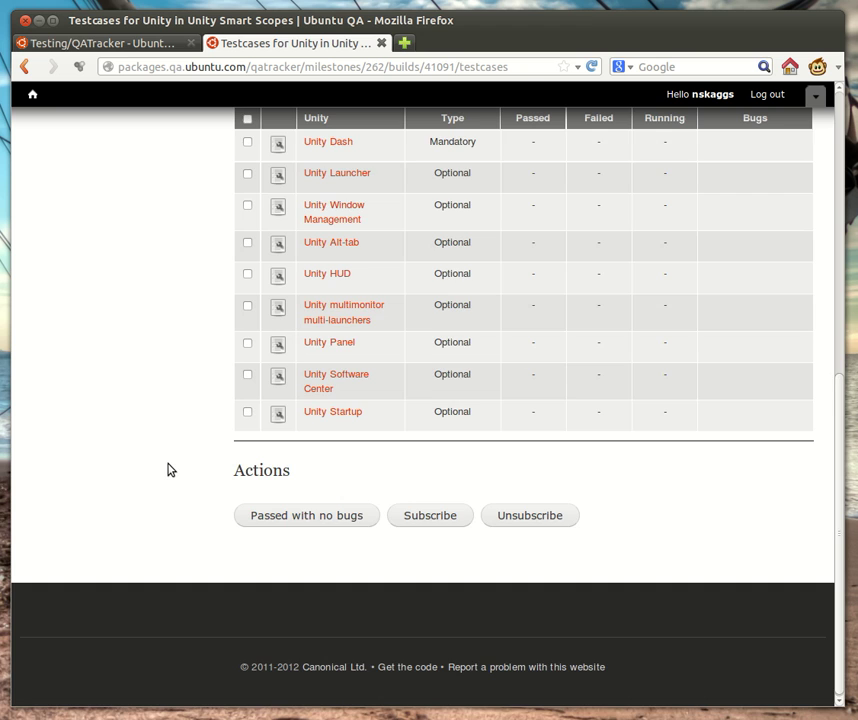
pyautogui.scroll(3, 168, 467)
pyautogui.click(338, 199)
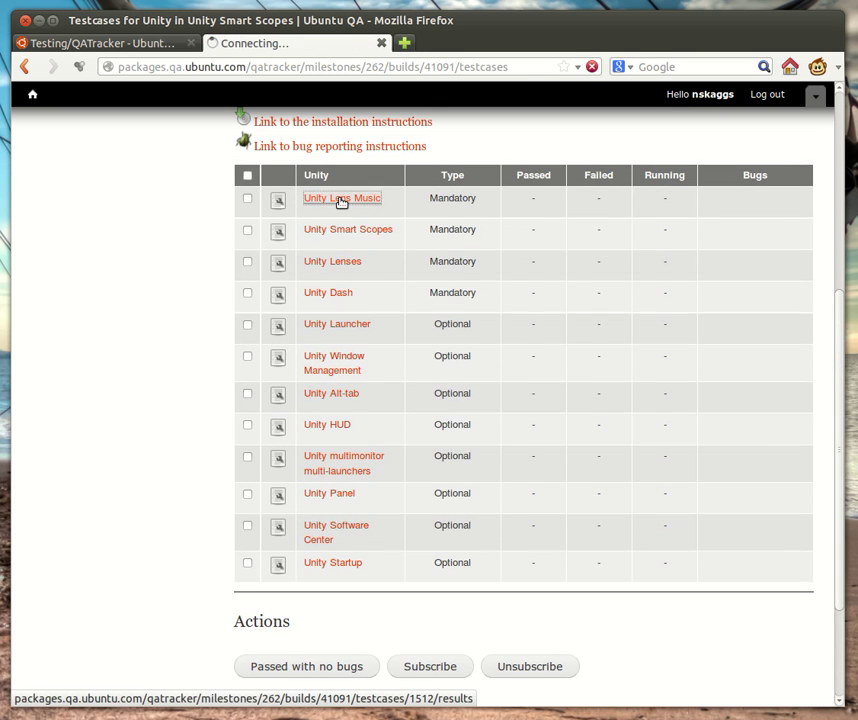
pyautogui.scroll(-2, 205, 490)
pyautogui.scroll(-5, 200, 505)
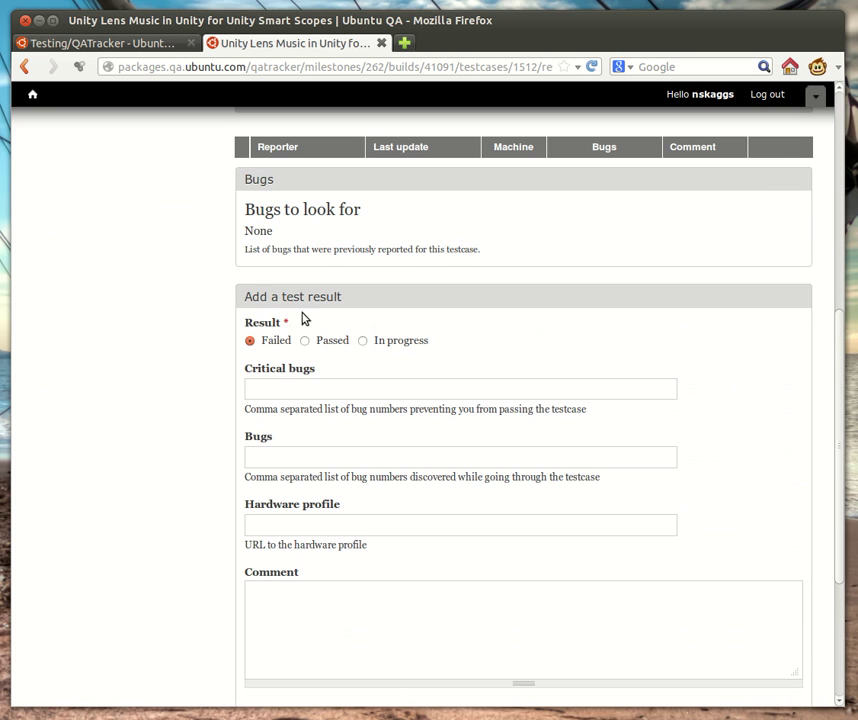
pyautogui.scroll(-3, 272, 575)
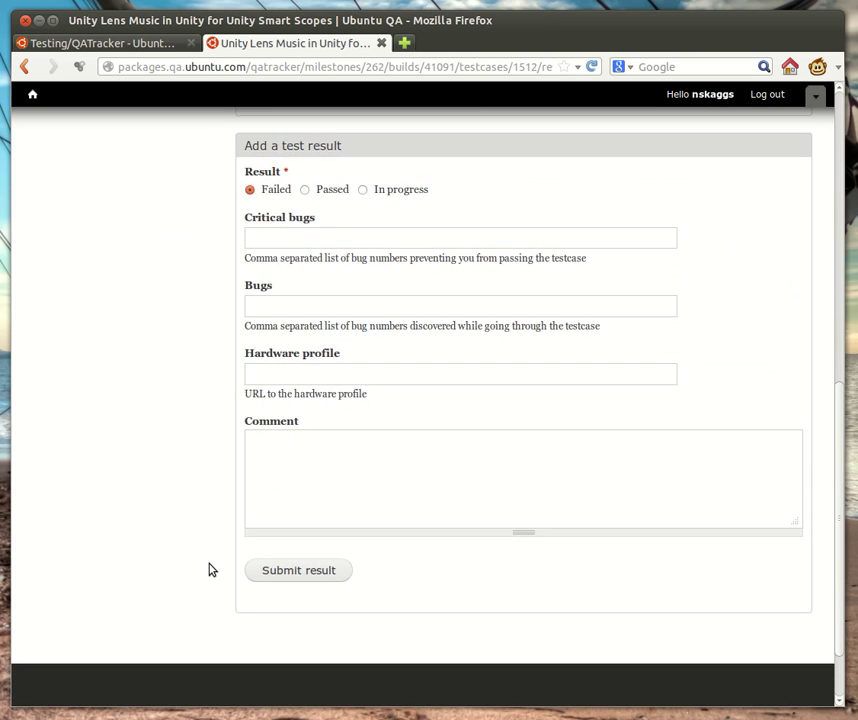
pyautogui.scroll(5, 157, 590)
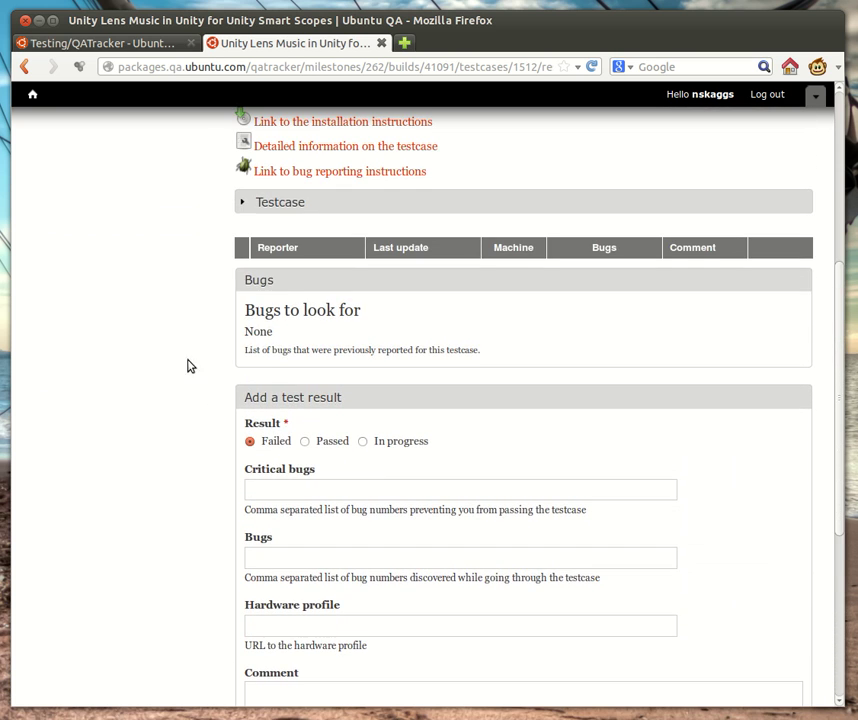
# Step: Switch to the Testing/QATracker wiki page and review its sections from Milestones and Builds / Respins through How can I use it?
pyautogui.click(160, 44)
pyautogui.scroll(-10, 273, 437)
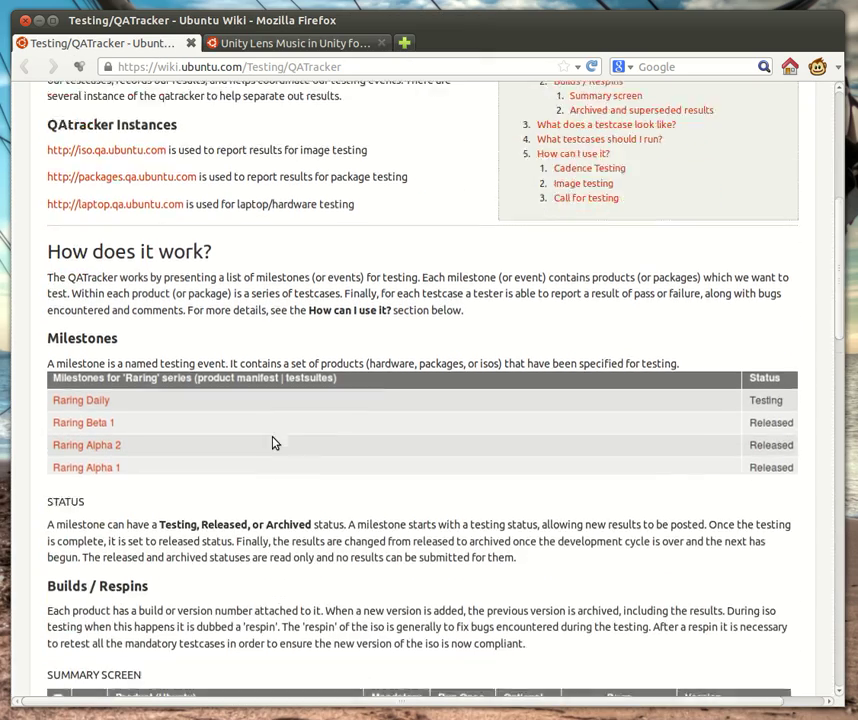
pyautogui.scroll(3, 273, 437)
pyautogui.scroll(-2, 273, 437)
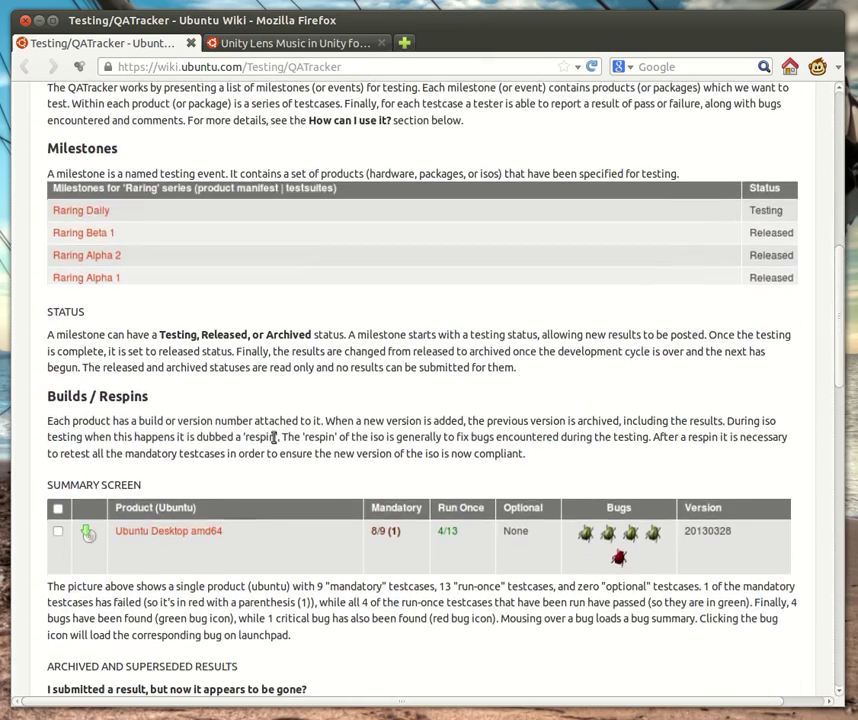
pyautogui.scroll(-5, 273, 449)
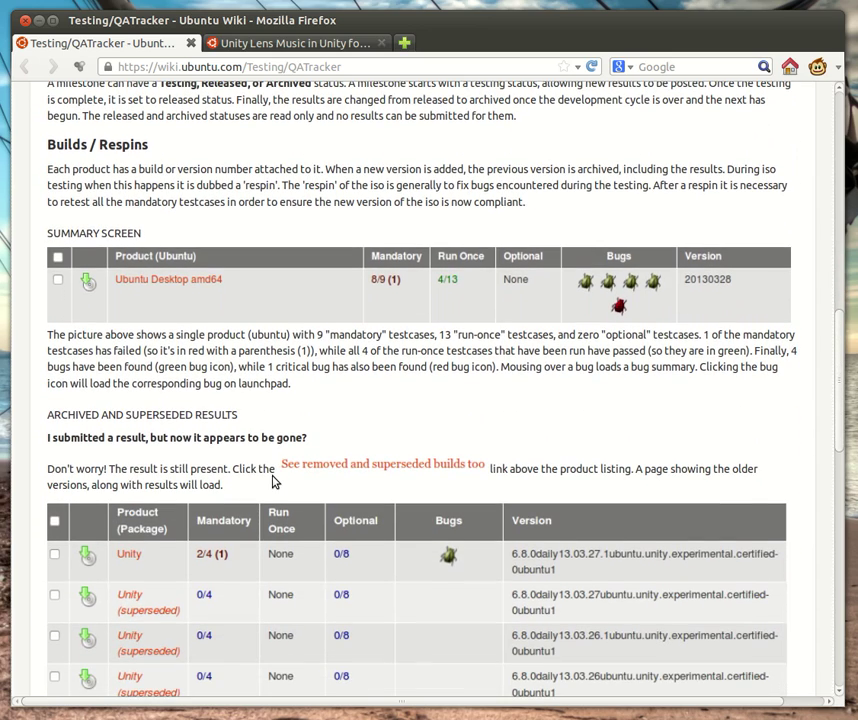
pyautogui.scroll(-5, 273, 482)
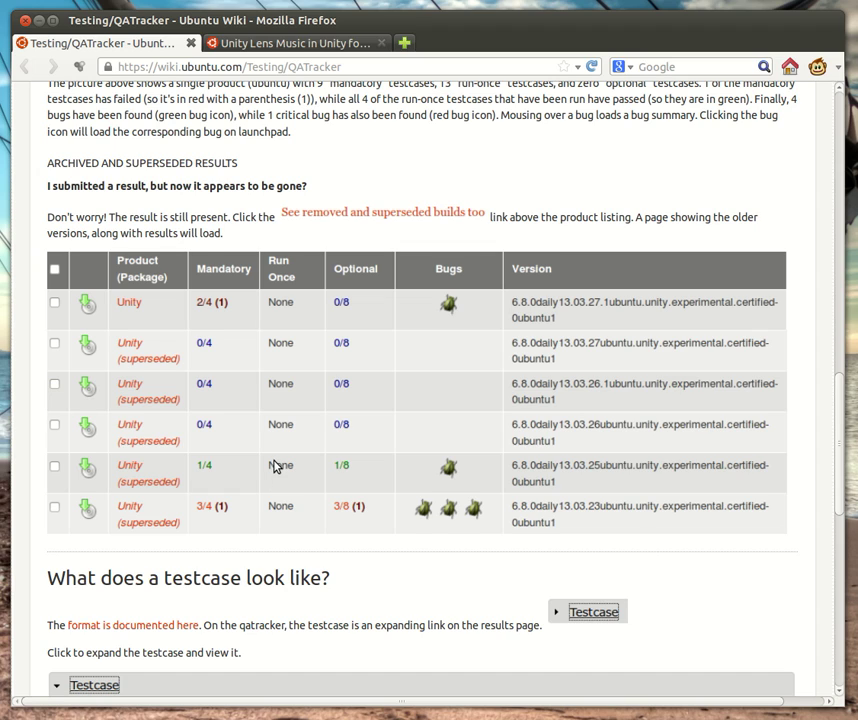
pyautogui.scroll(-8, 275, 465)
pyautogui.scroll(-5, 275, 461)
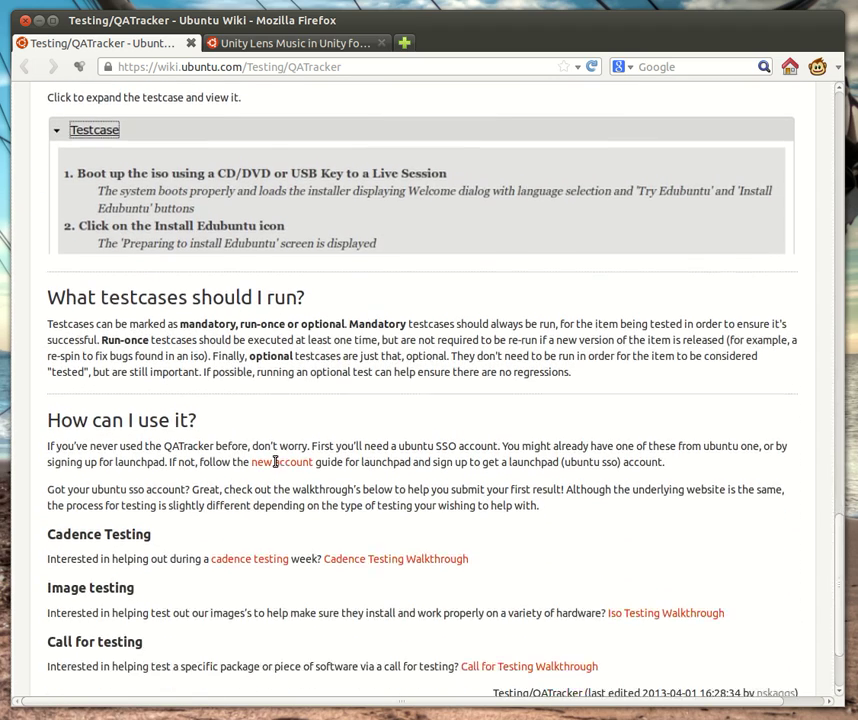